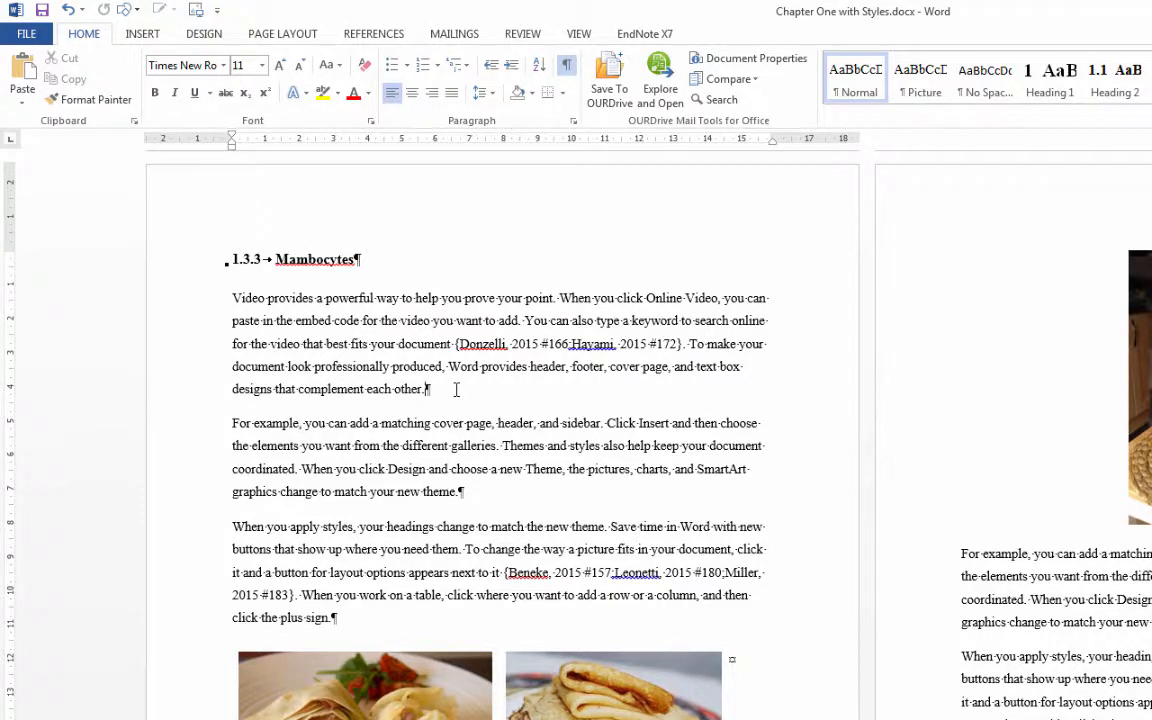
Insert a 3x3 table on a new line after the first paragraph under heading 1.3.3 Mambocytes.
key("Return")
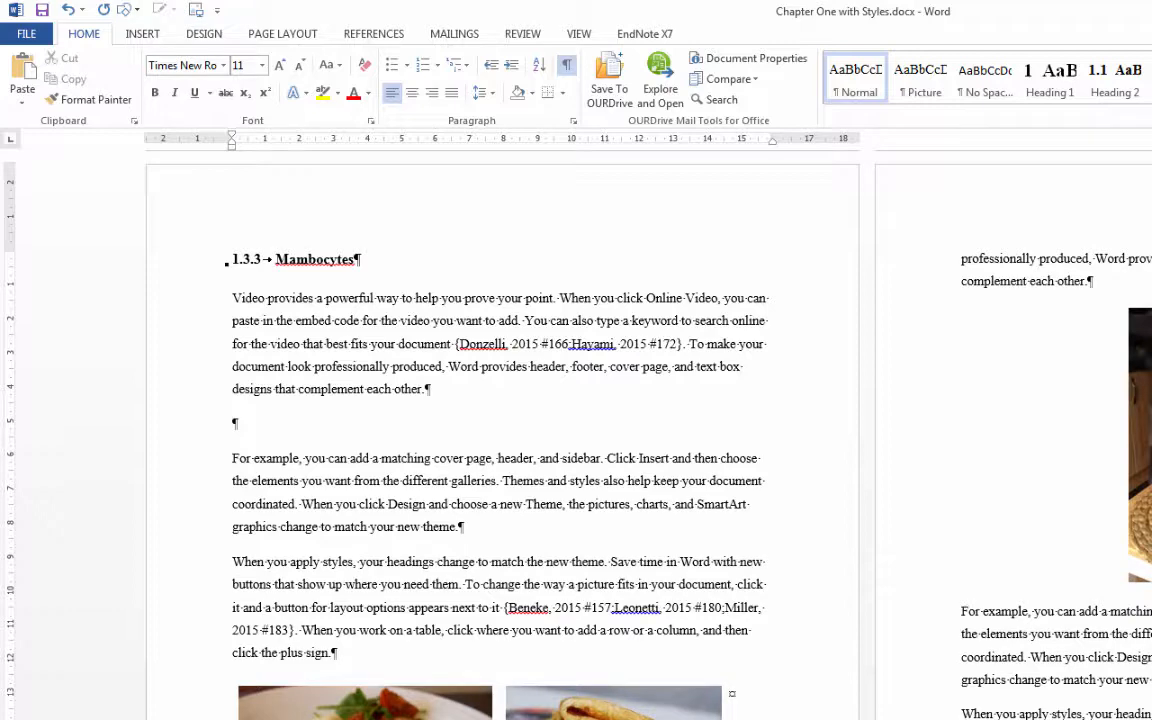
left_click(145, 34)
left_click(146, 78)
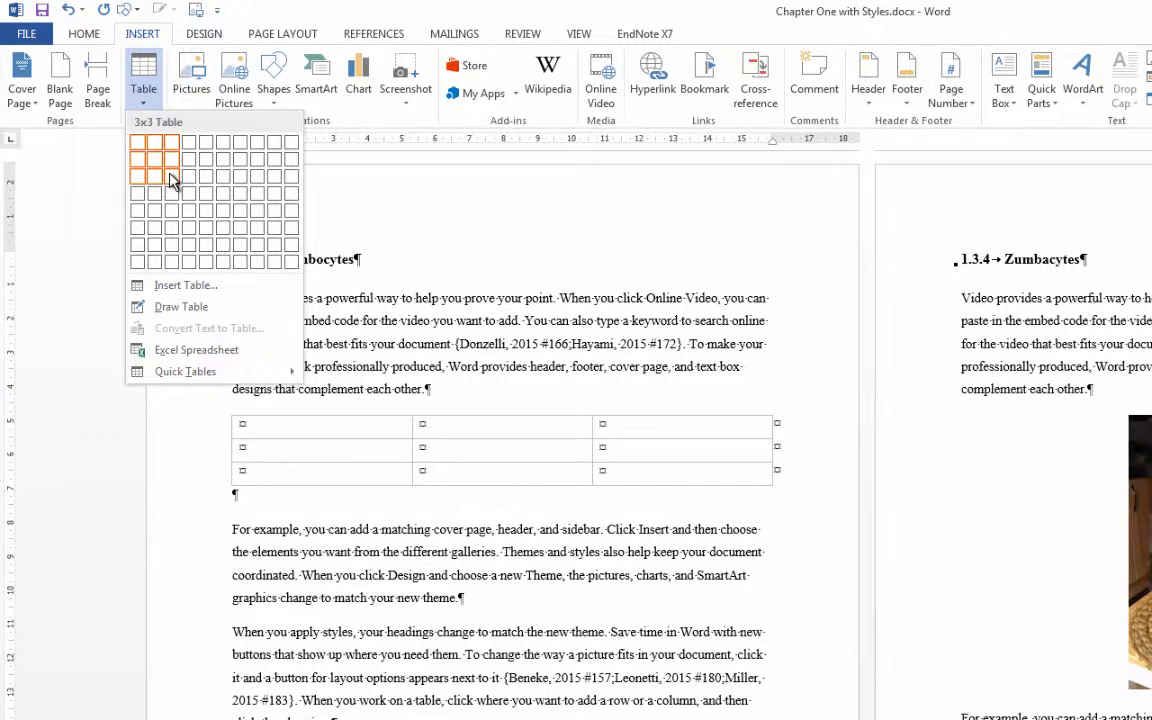
left_click(171, 180)
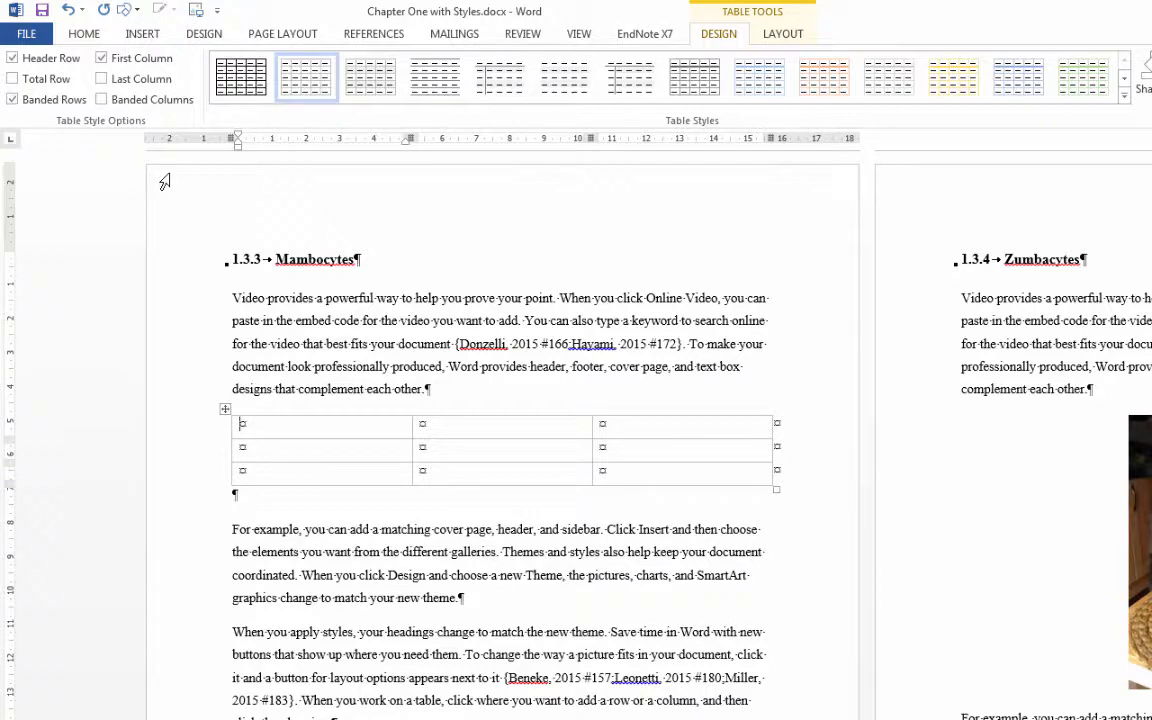
Fill the table with City, Name and Fruit headings and rows for London/Apple, Paris/Mango and an added fourth row for Tokyo/Pear, each with a first name.
left_click(779, 35)
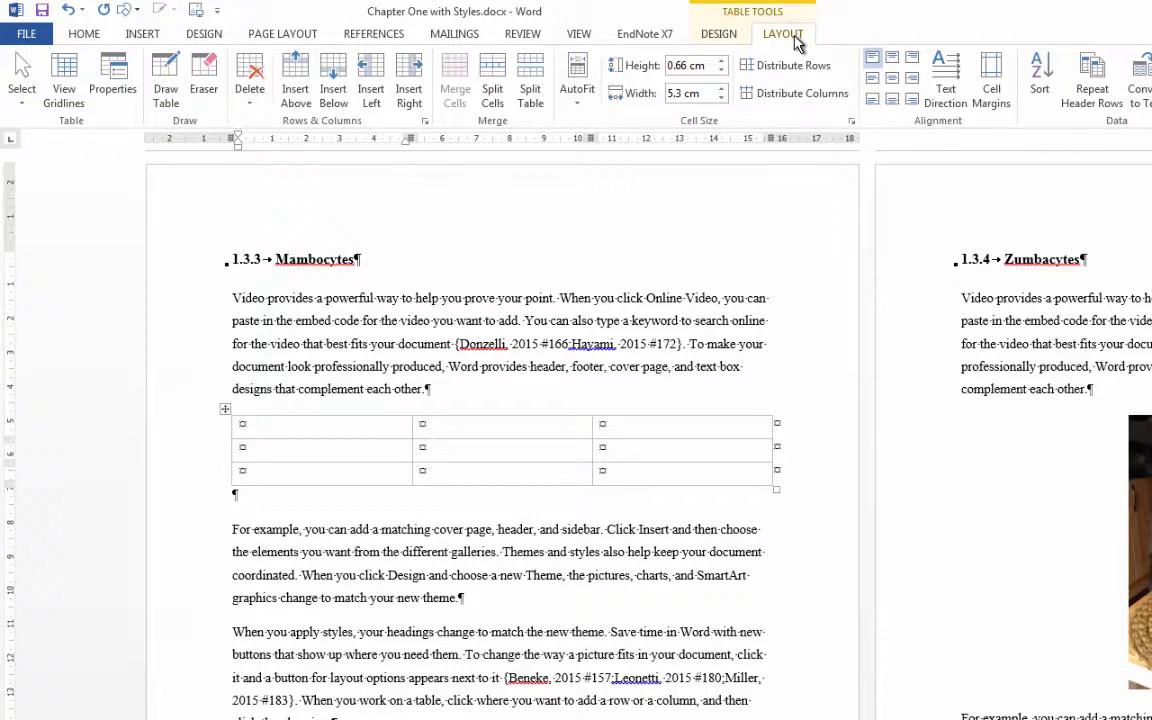
type("City")
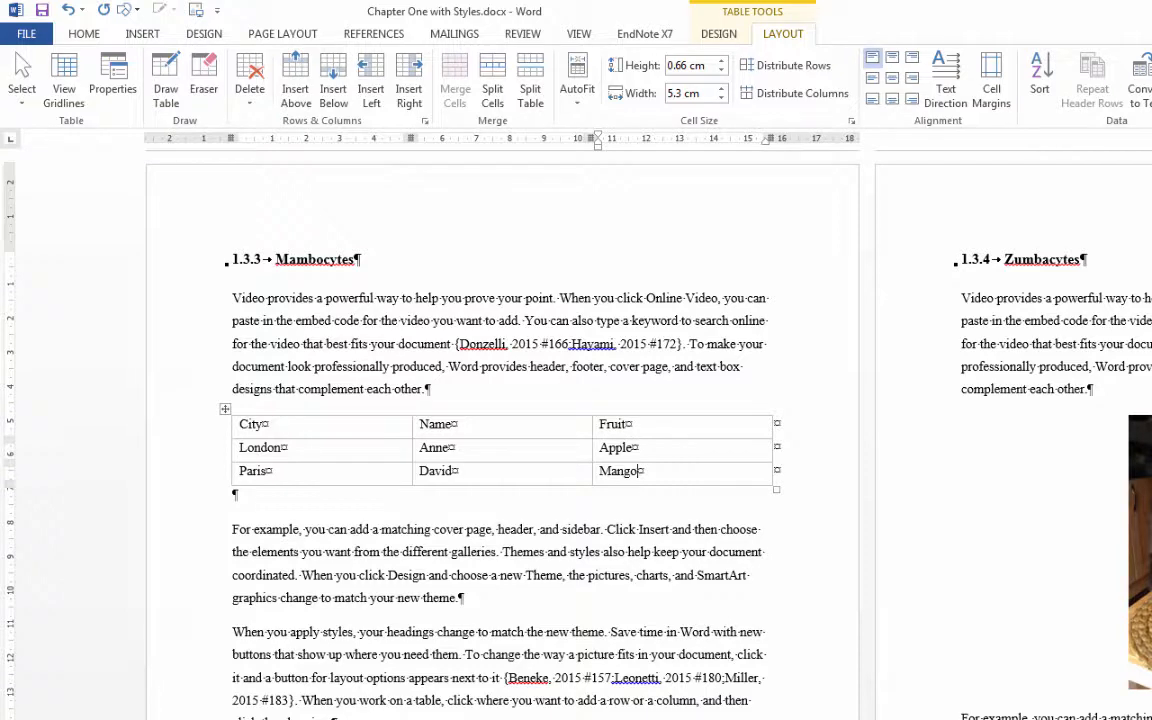
key("Tab")
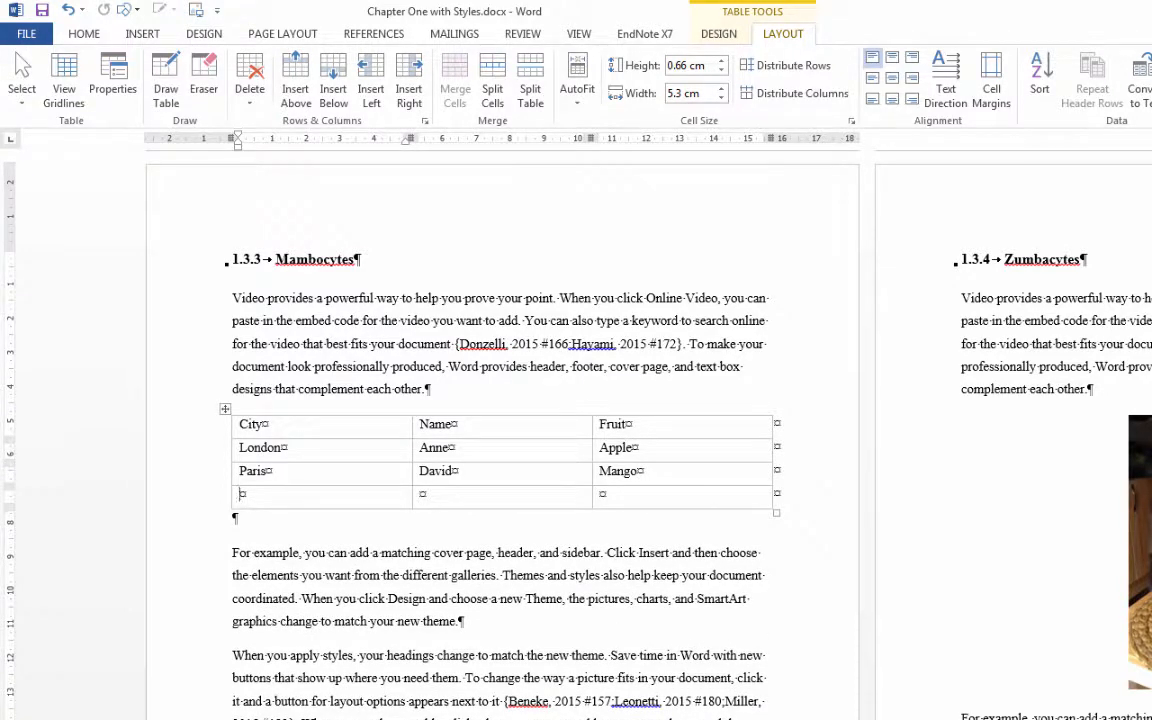
type("Tokyo")
key("Tab")
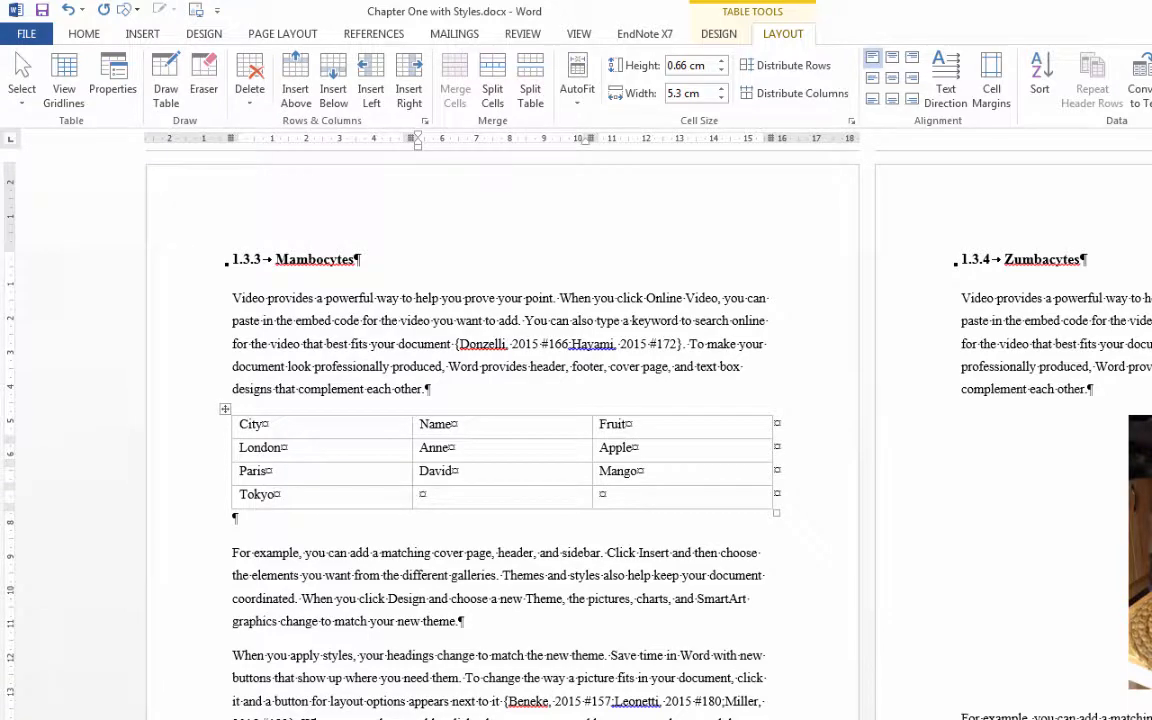
type("Lea")
key("Tab")
type("Pear")
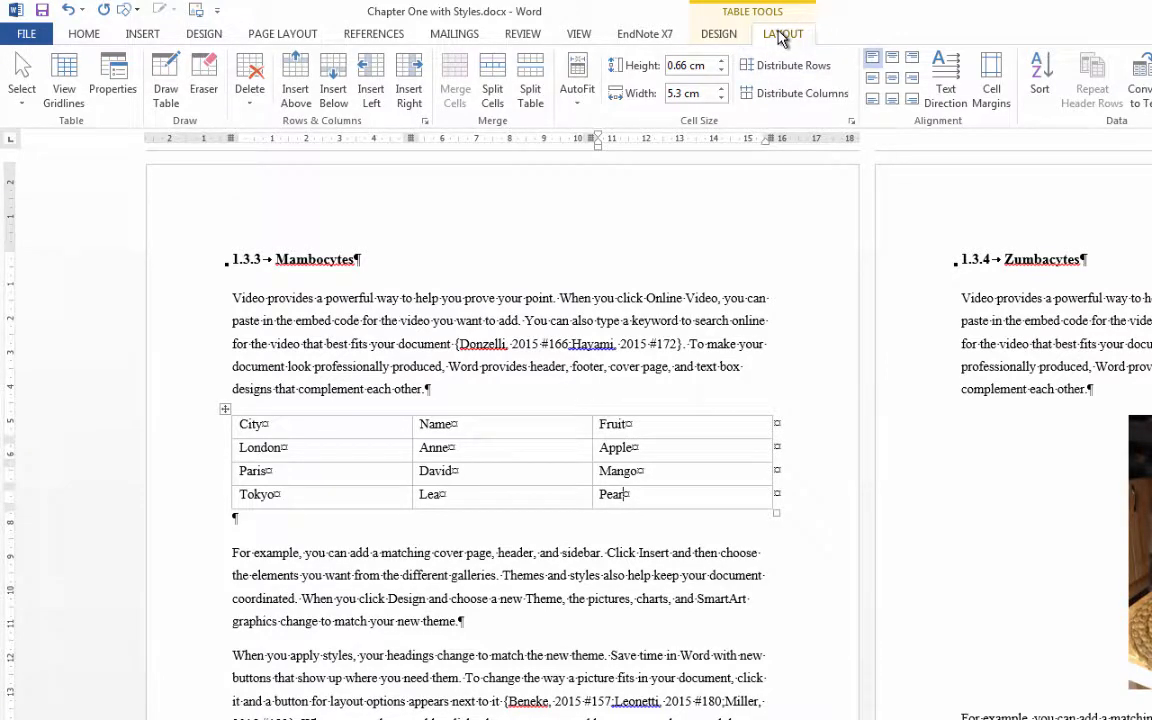
Insert blank rows directly above and below the London row, and a blank column between the City and Name columns.
left_click(485, 451)
left_click(308, 72)
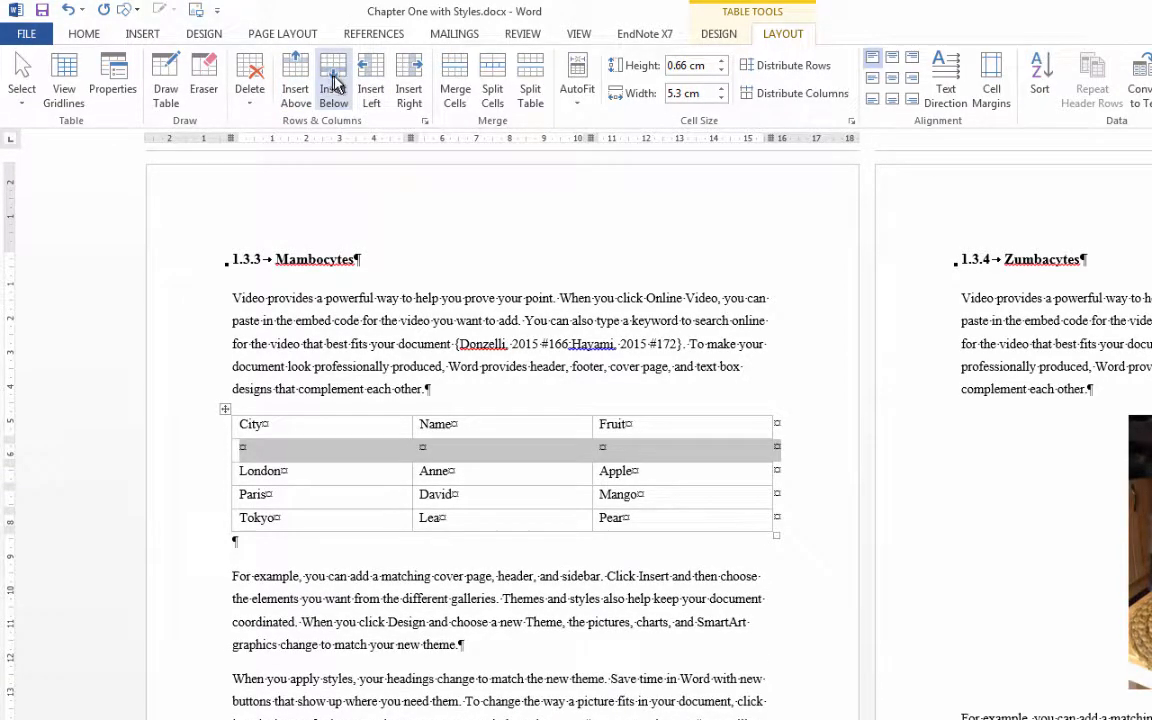
left_click(316, 470)
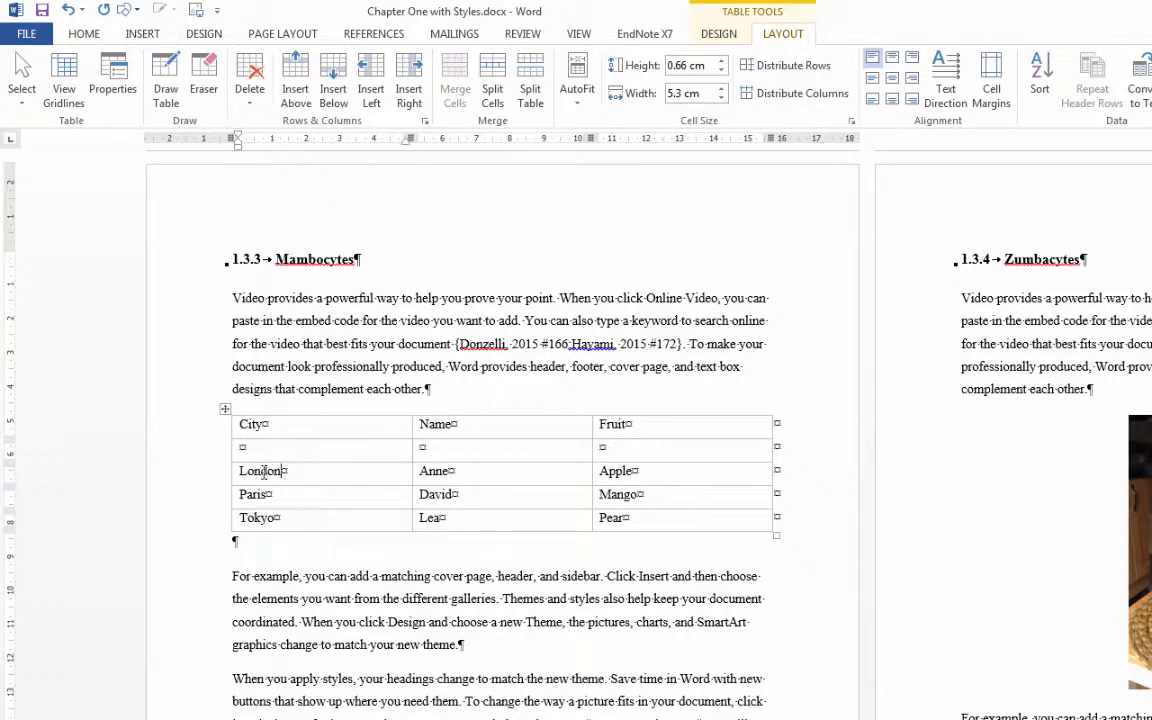
mouse_move(227, 467)
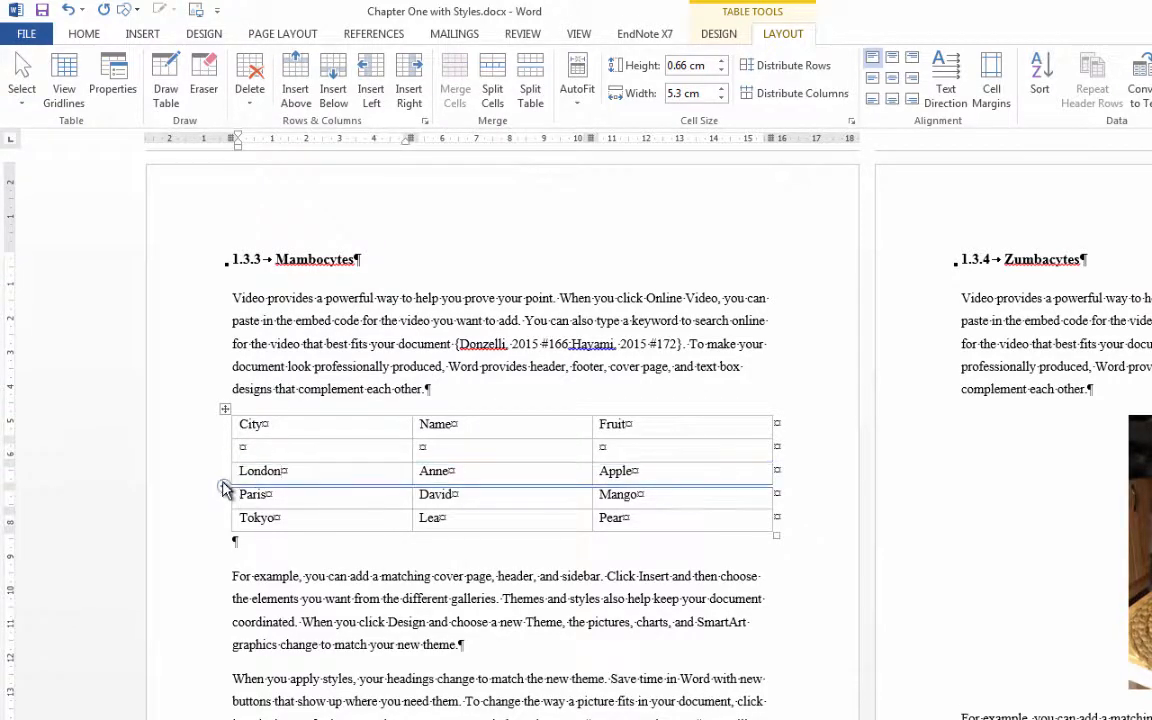
left_click(225, 485)
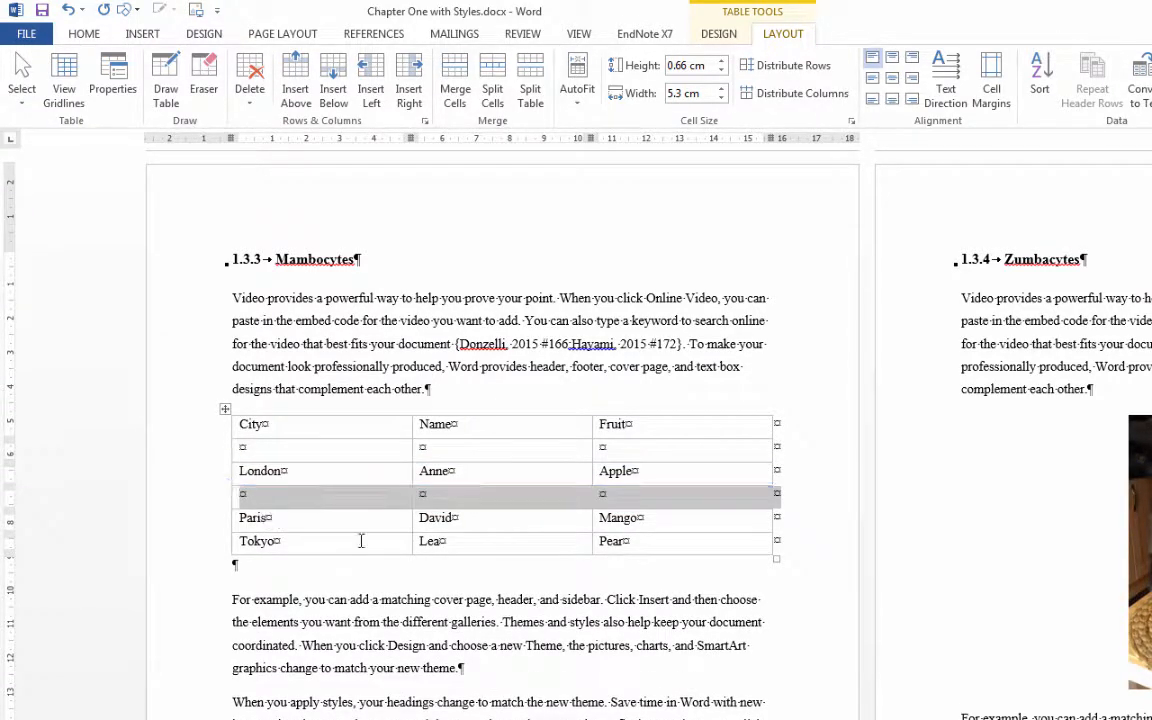
left_click(490, 426)
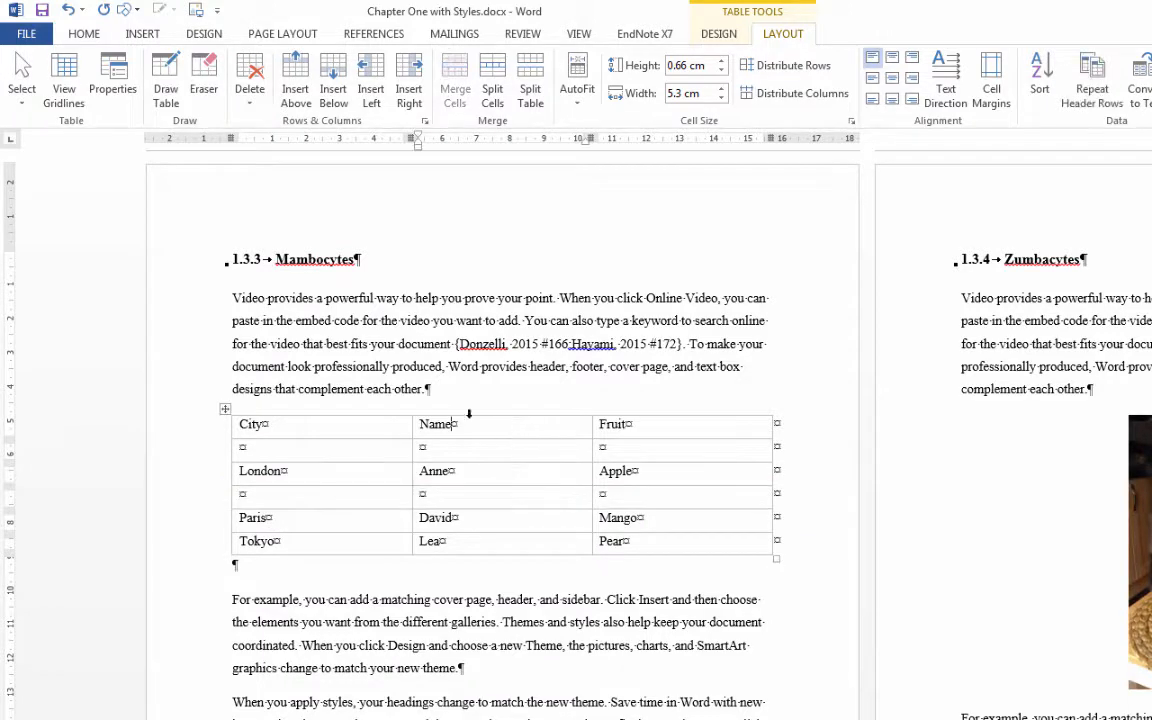
left_click(412, 410)
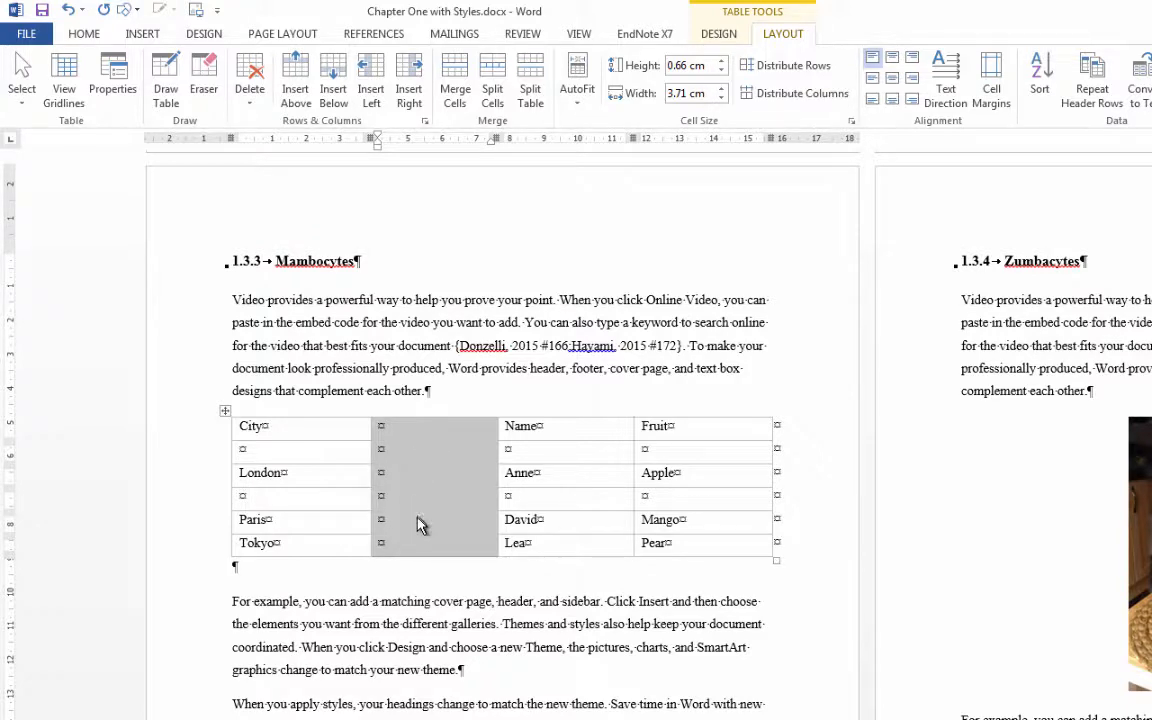
Insert six blank rows above the heading row and four blank columns before the City column.
left_click(296, 90)
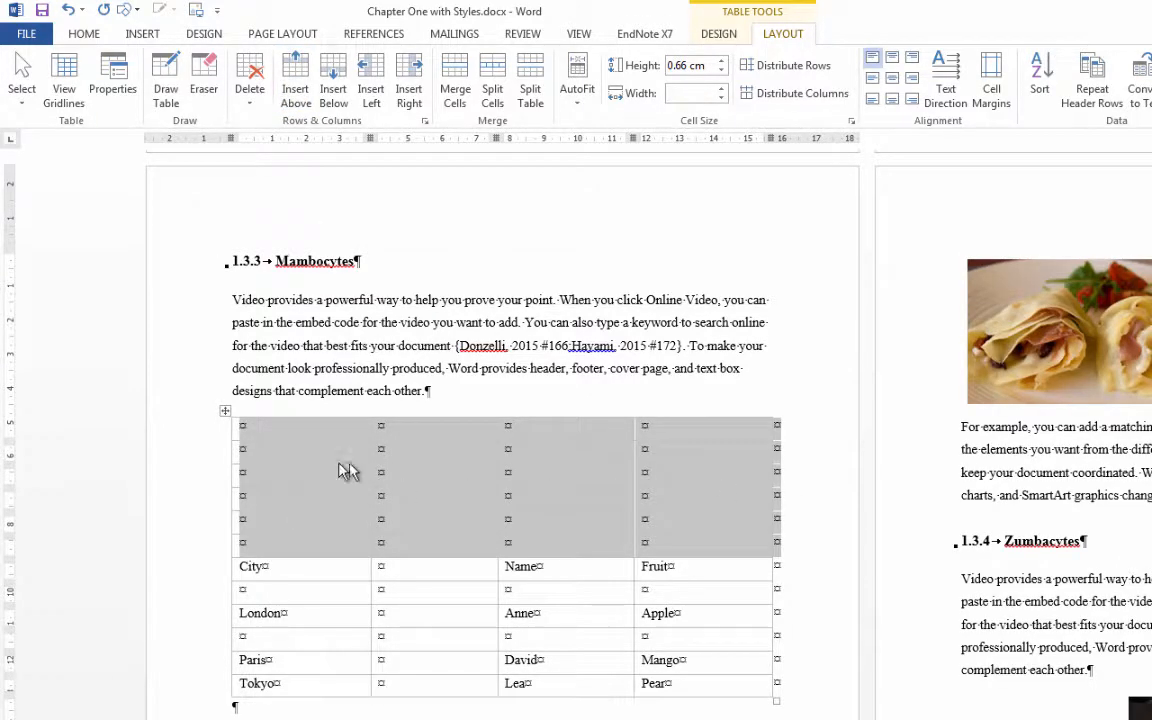
left_click(371, 77)
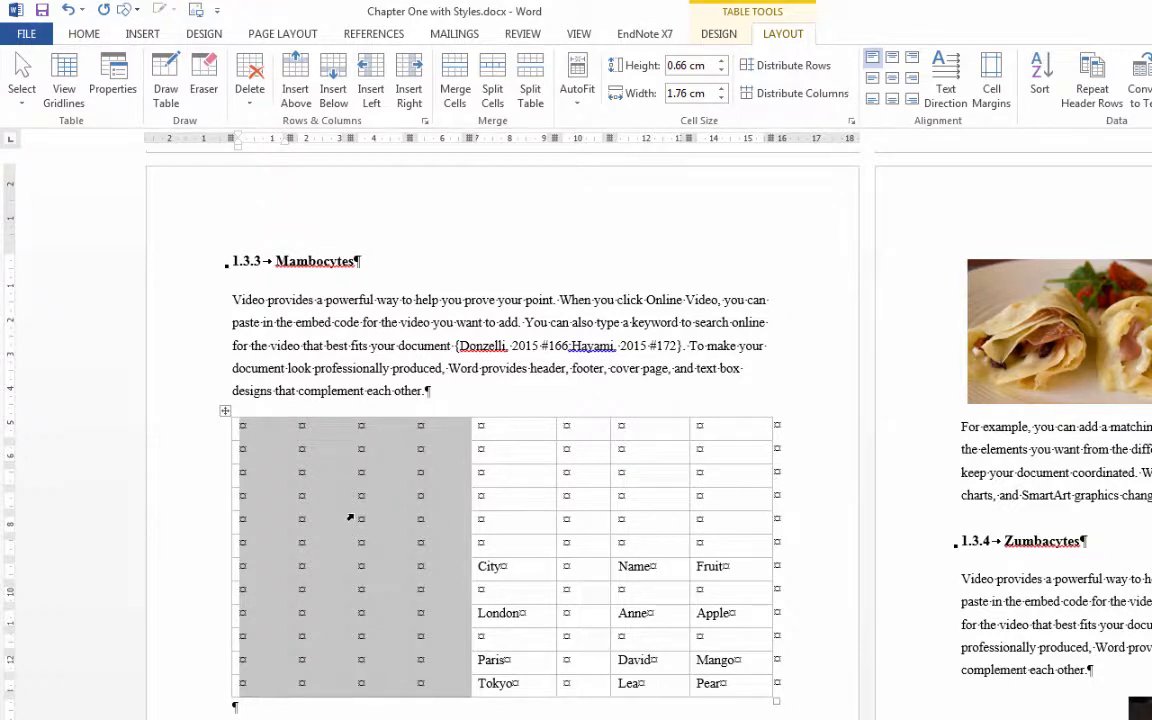
Delete the four blank columns before City and the six blank rows above the heading row.
left_click(249, 88)
left_click(258, 143)
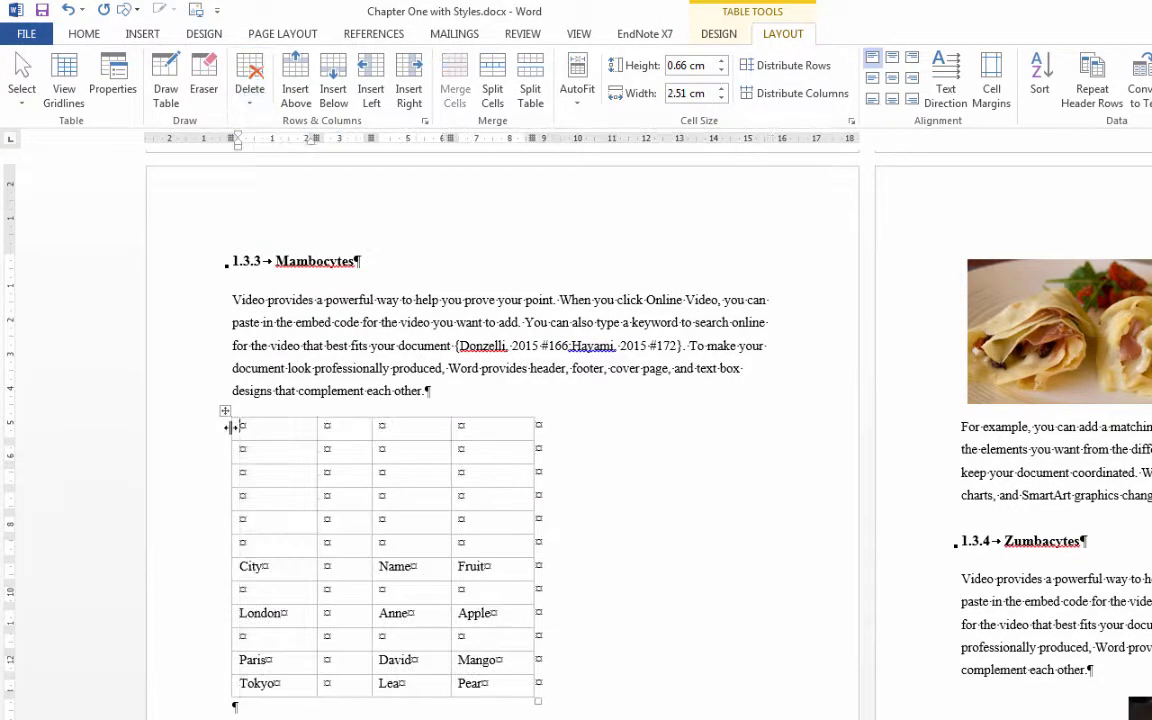
left_click_drag(201, 470, 195, 543)
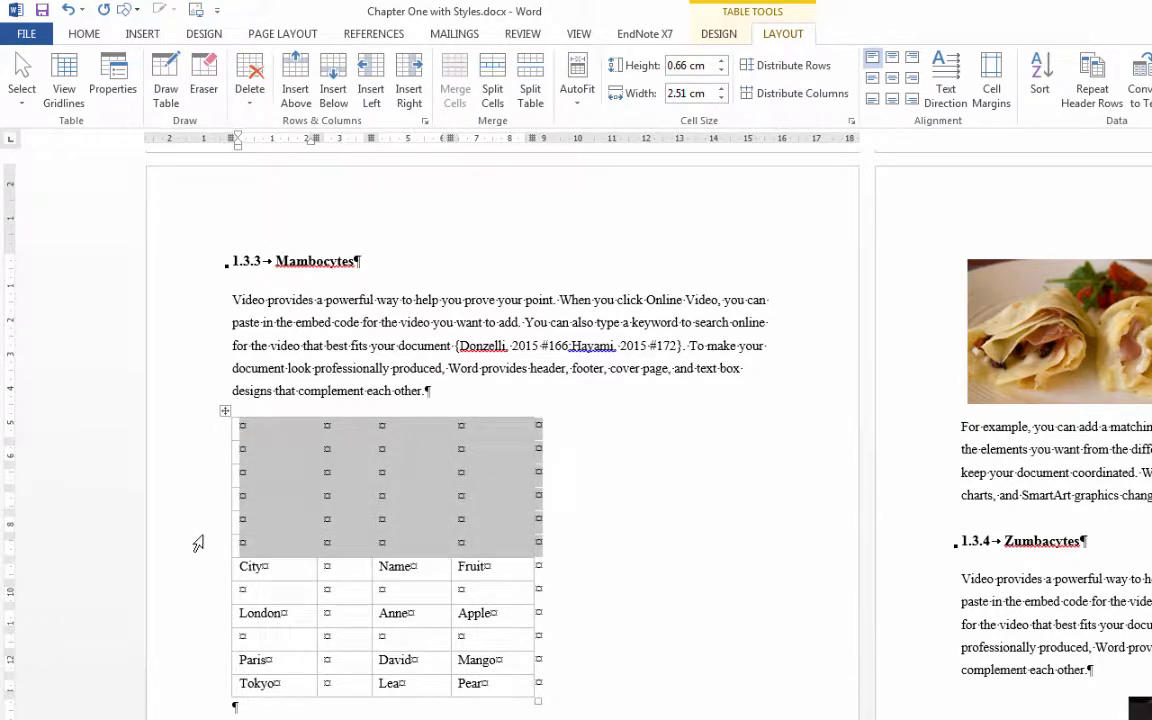
left_click(251, 100)
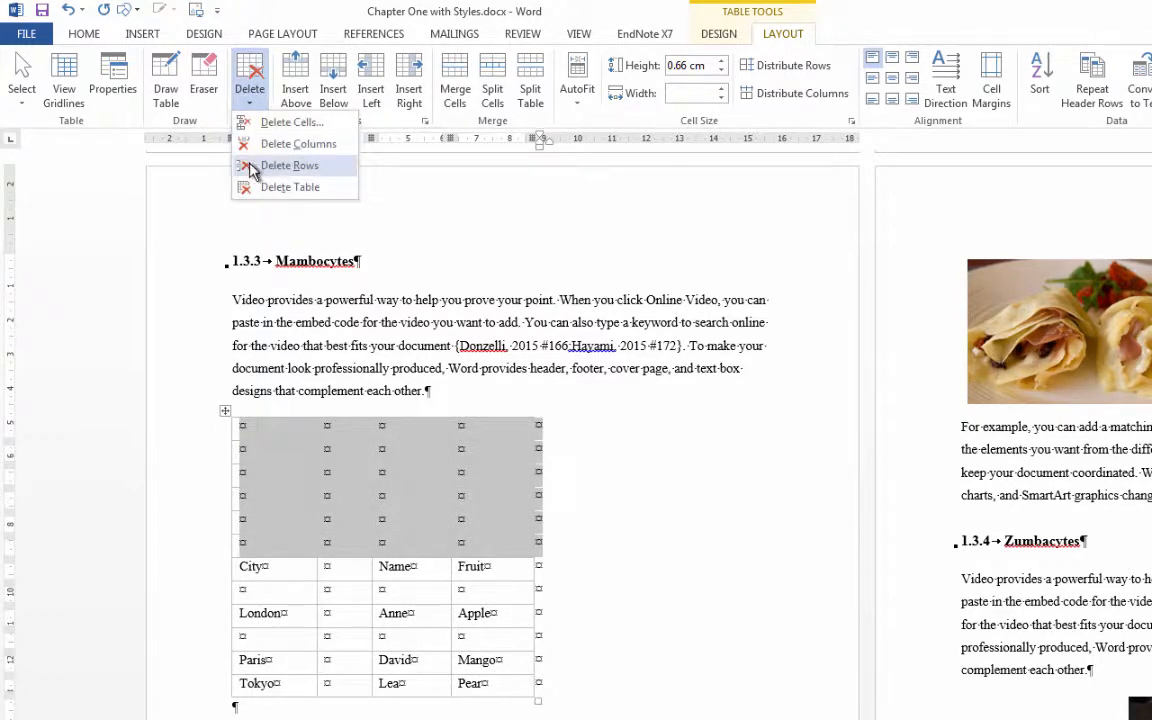
left_click(251, 166)
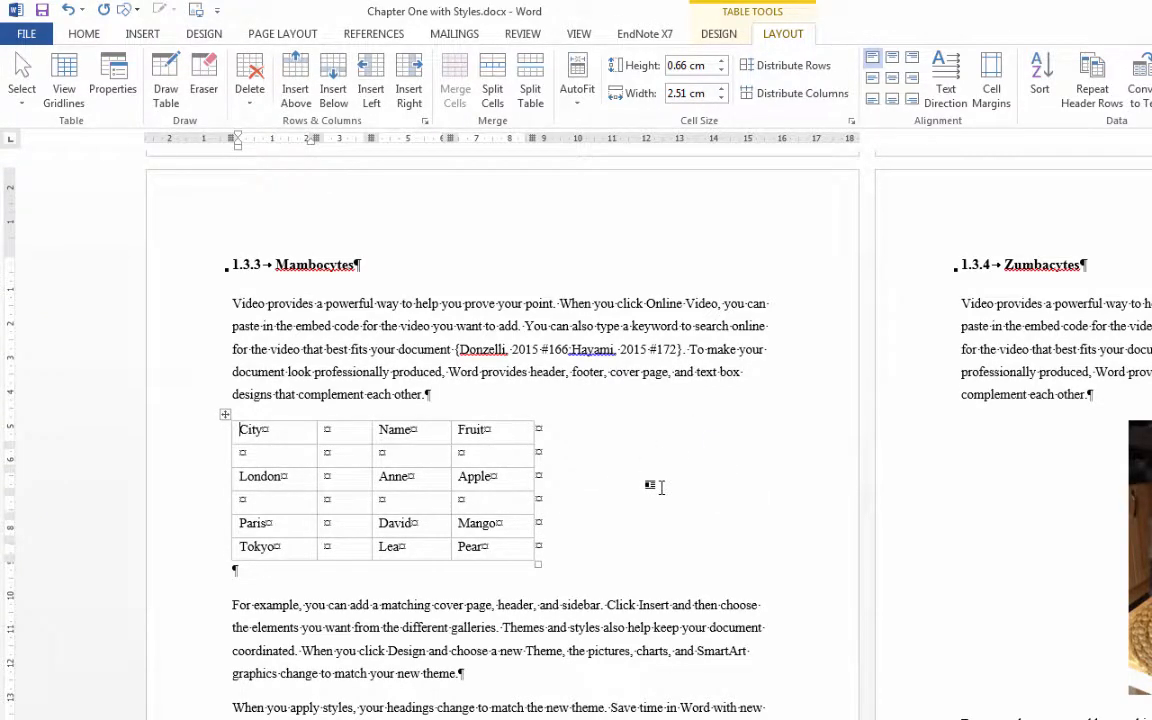
Enter filler text in the blank row under the headings, and clear that row's contents while keeping the row.
left_click(260, 451)
type("fghgjggjh")
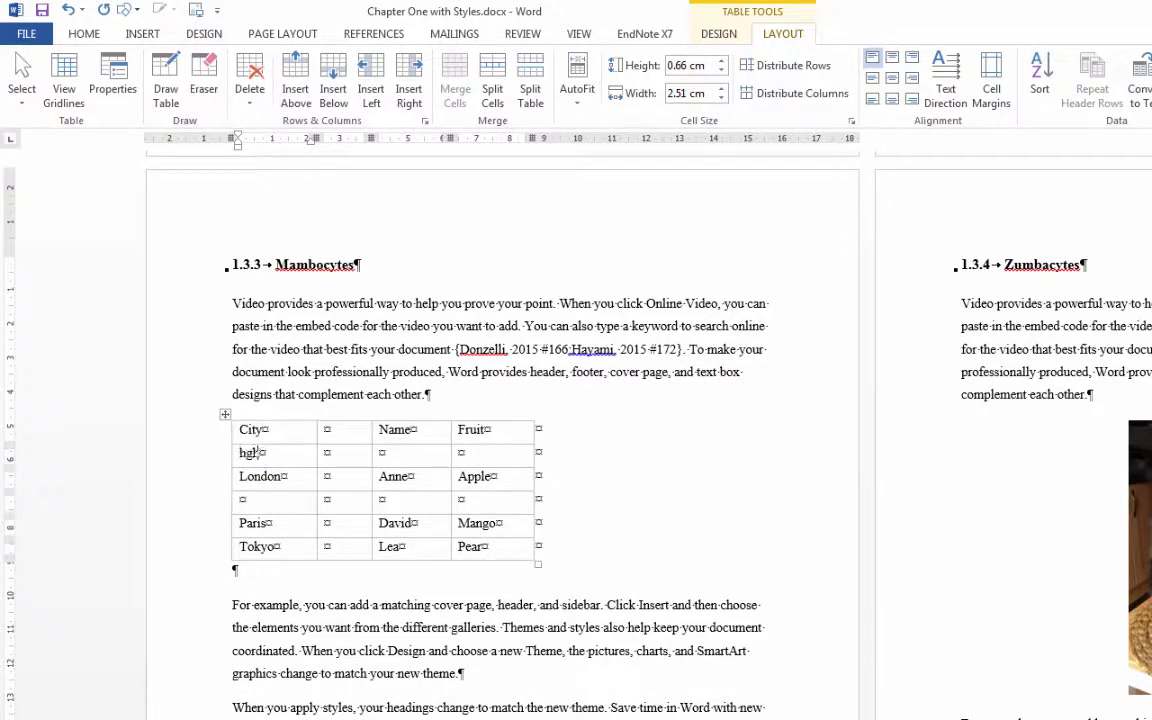
left_click(205, 458)
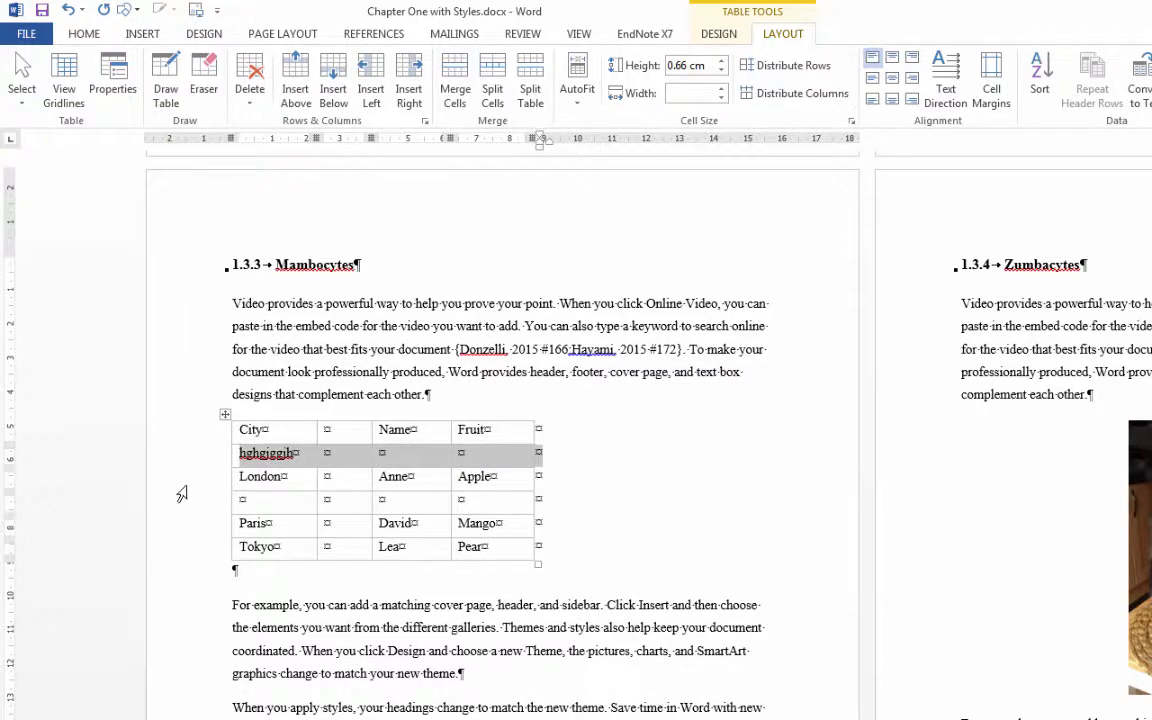
key("Delete")
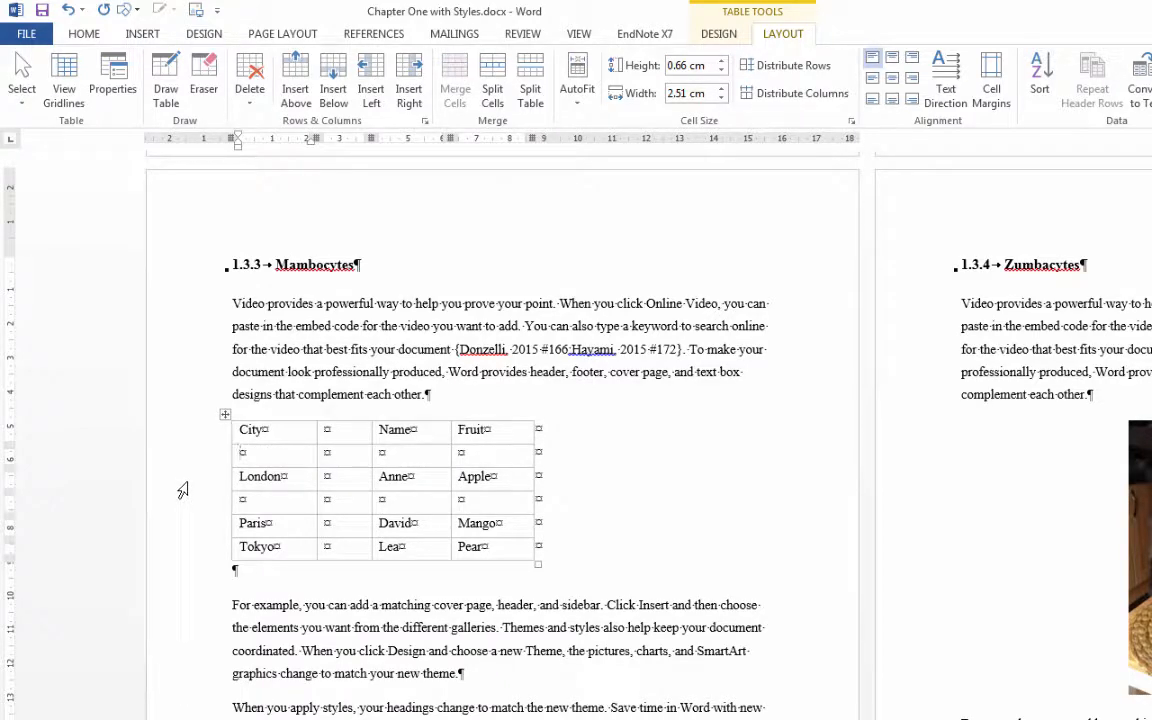
Remove the blank rows around the London row and the blank column between City and Name.
left_click(183, 463)
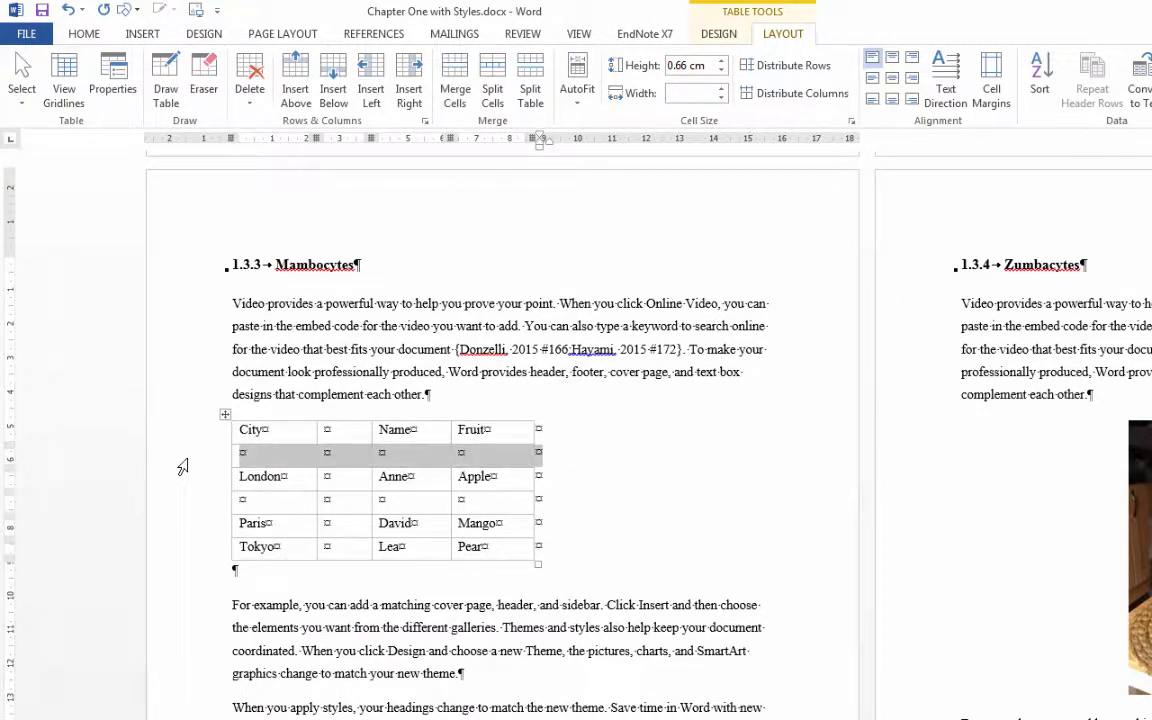
key("BackSpace")
left_click(185, 486)
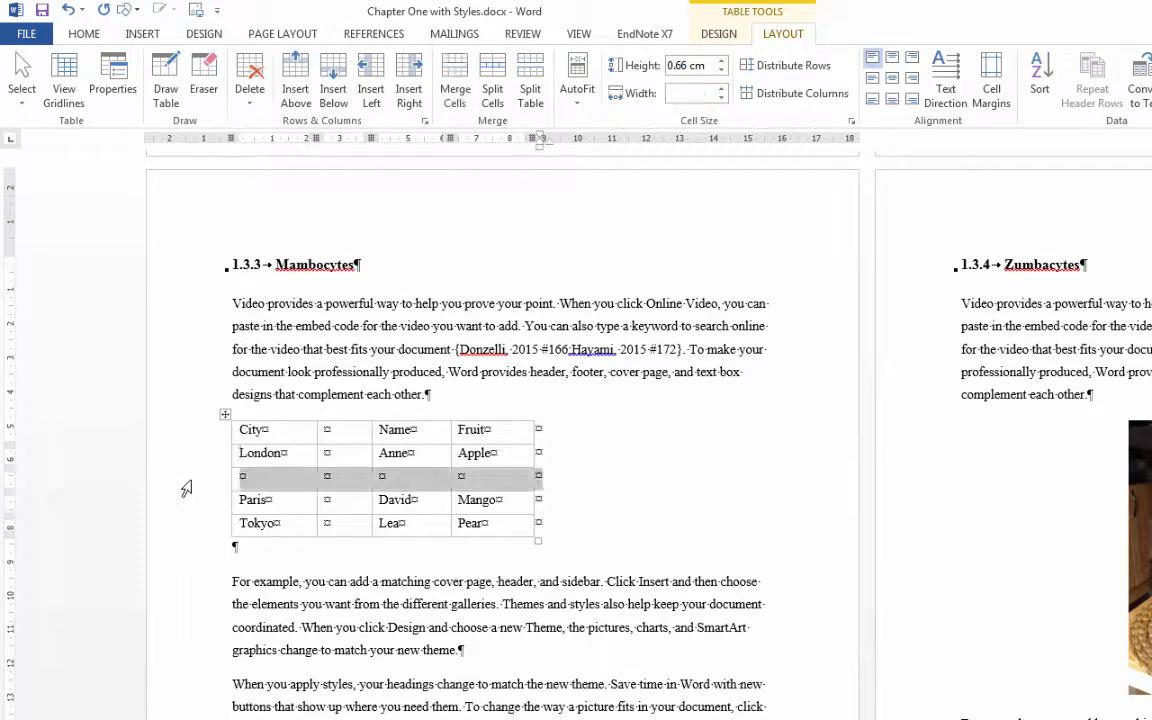
key("BackSpace")
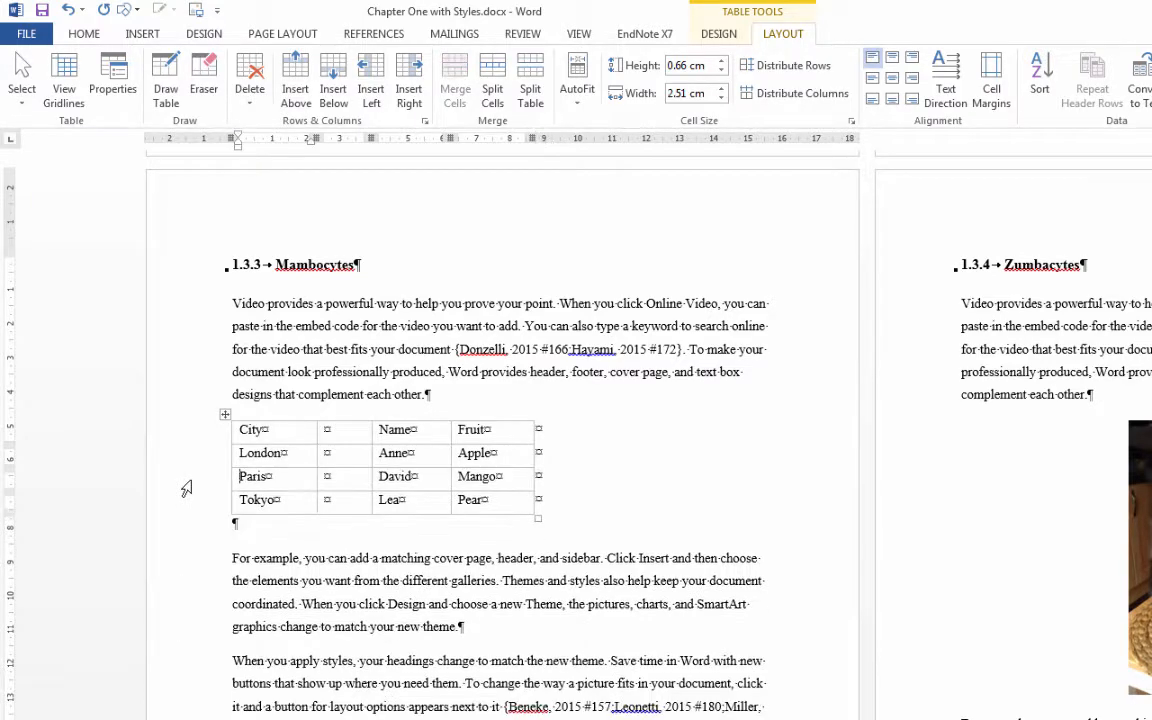
left_click(343, 416)
key("BackSpace")
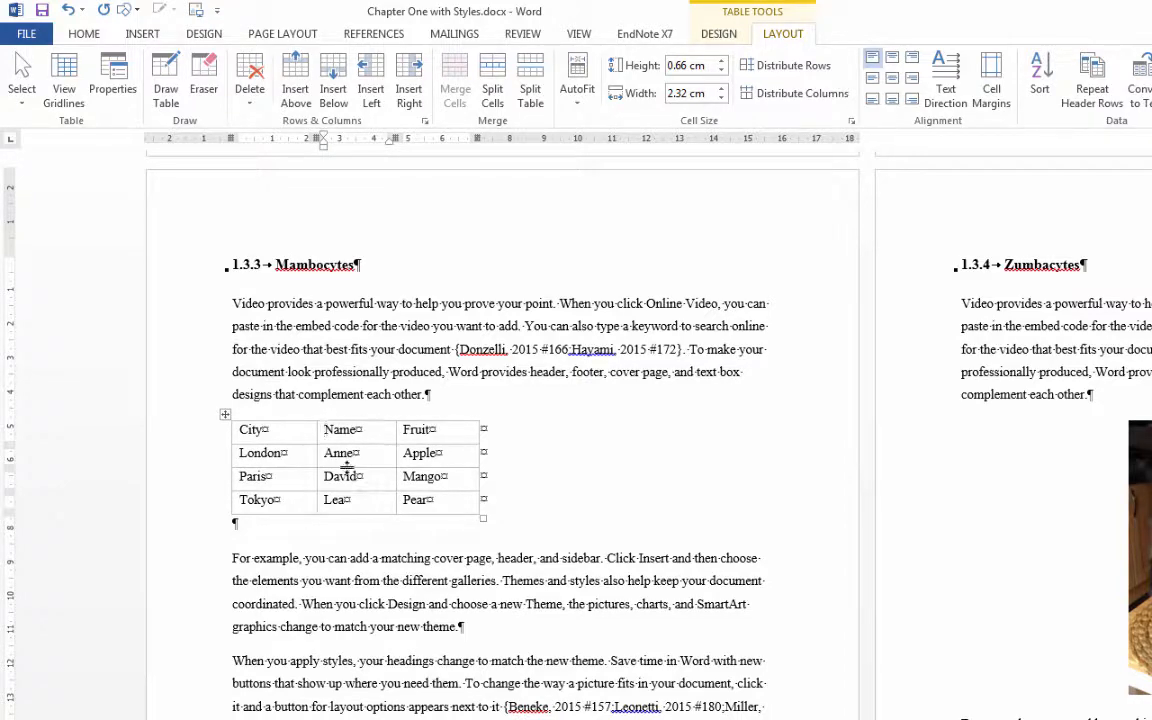
Try AutoFit Window on the table, followed by AutoFit Contents.
left_click(580, 90)
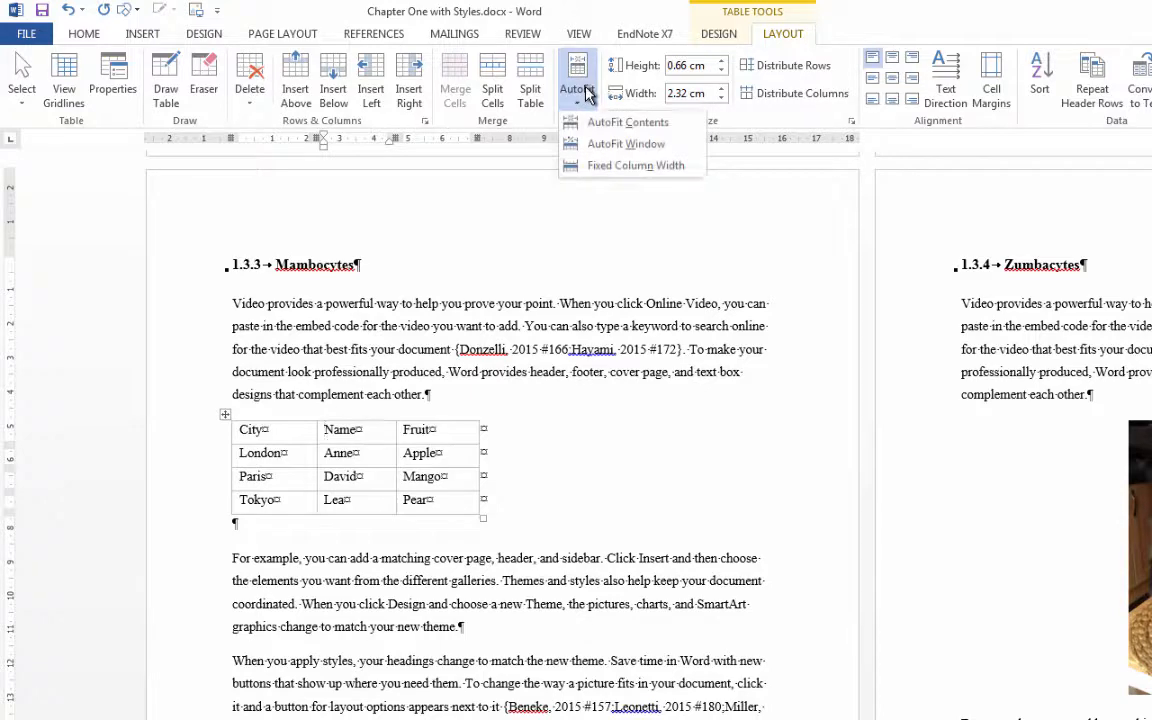
left_click(597, 148)
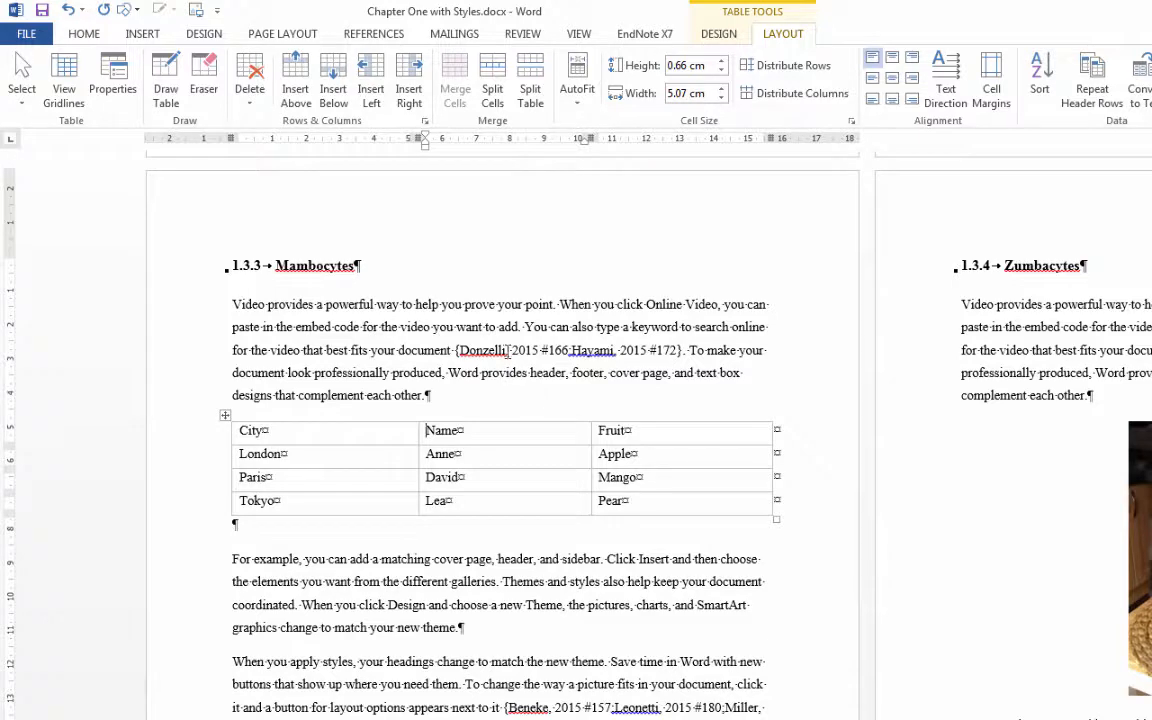
left_click(577, 90)
left_click(600, 128)
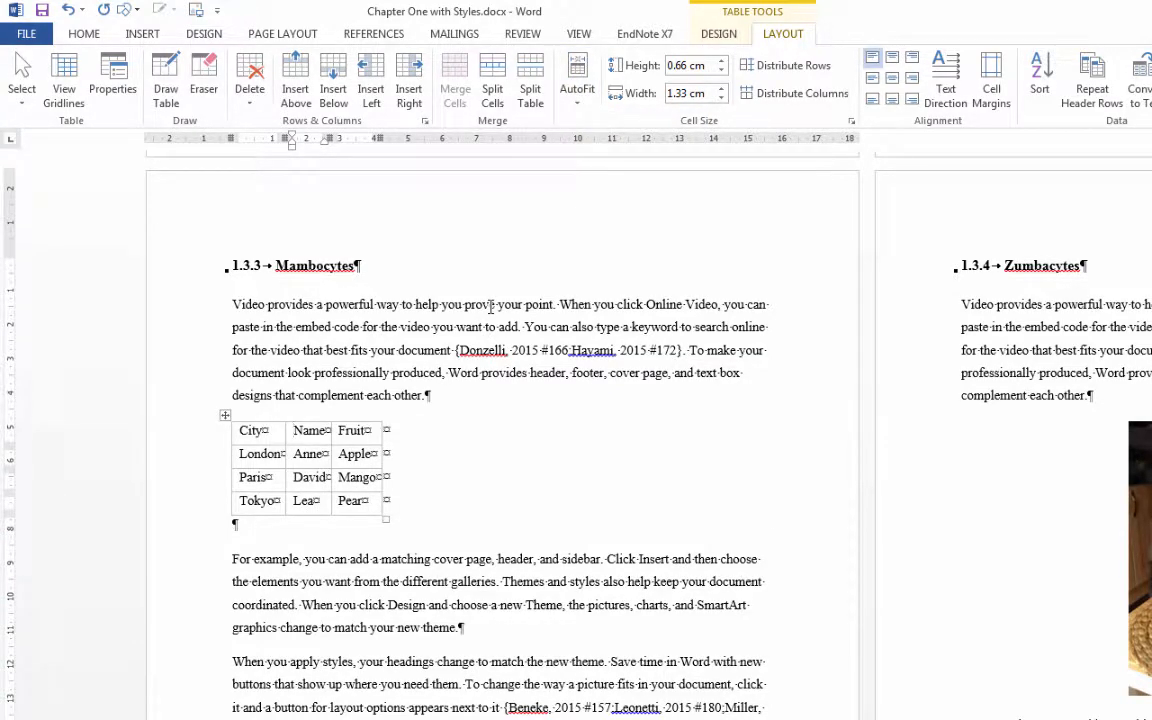
Fit the table to the page width with AutoFit Window and distribute its columns evenly.
left_click(577, 92)
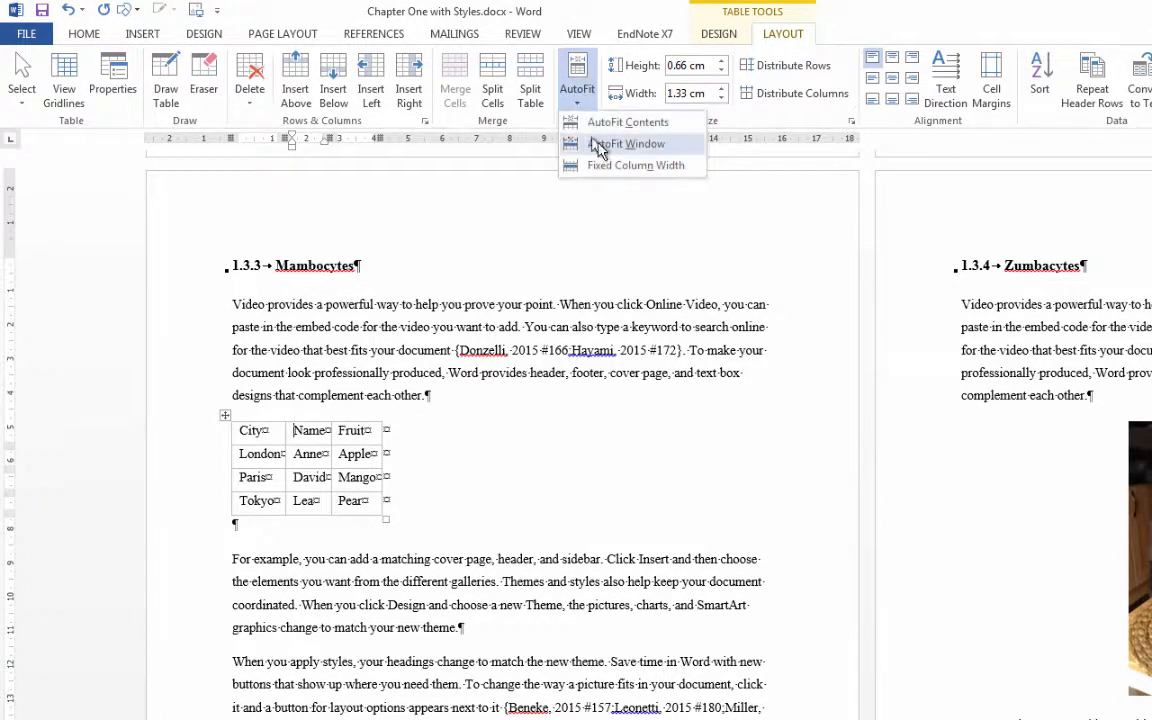
left_click(600, 145)
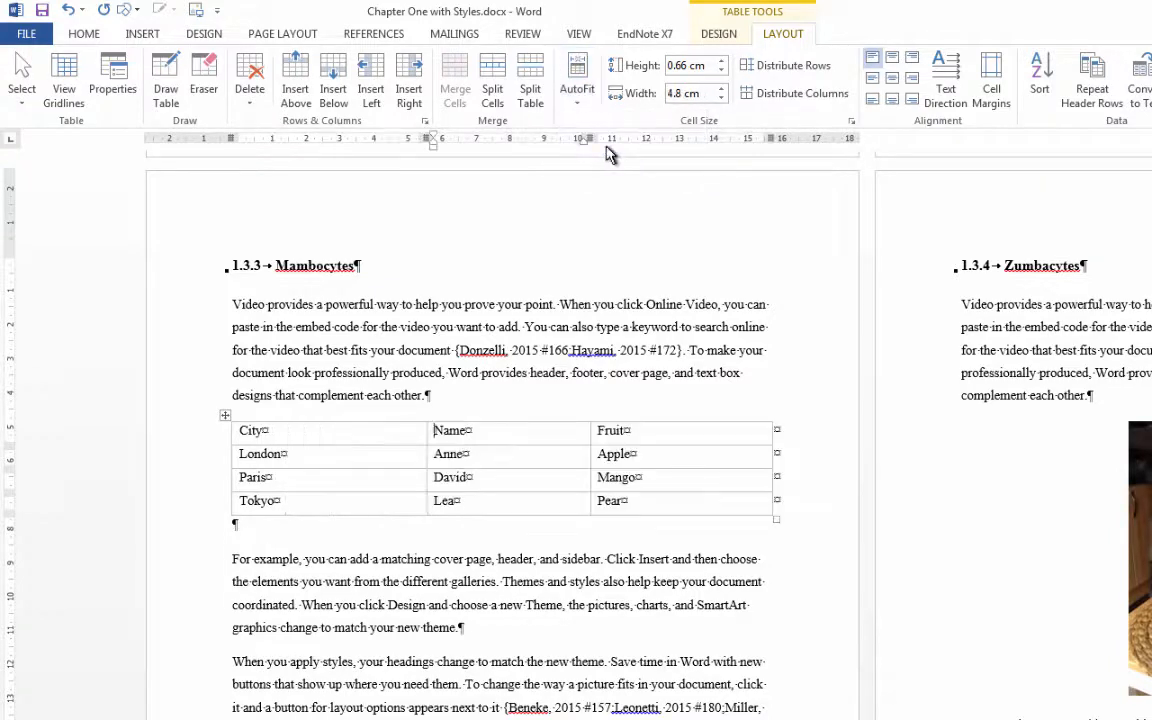
left_click(785, 97)
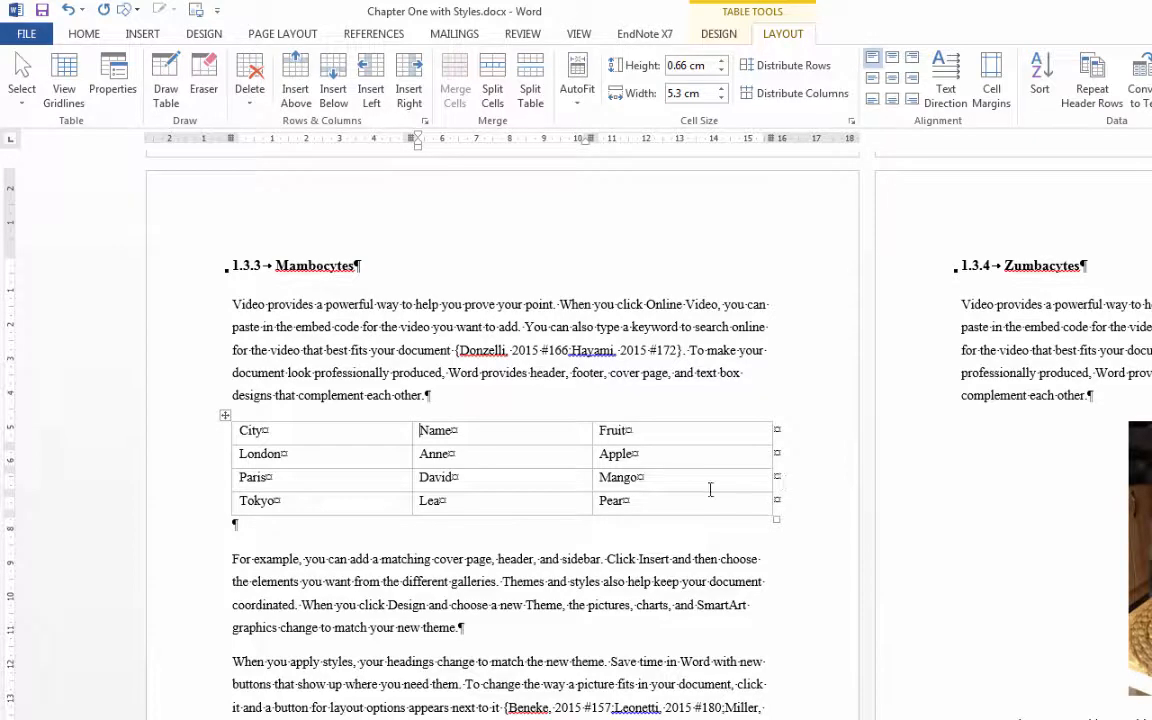
Append a row after the Tokyo row and enter a long unbroken string of filler letters in its first cell.
left_click(672, 503)
key("Tab")
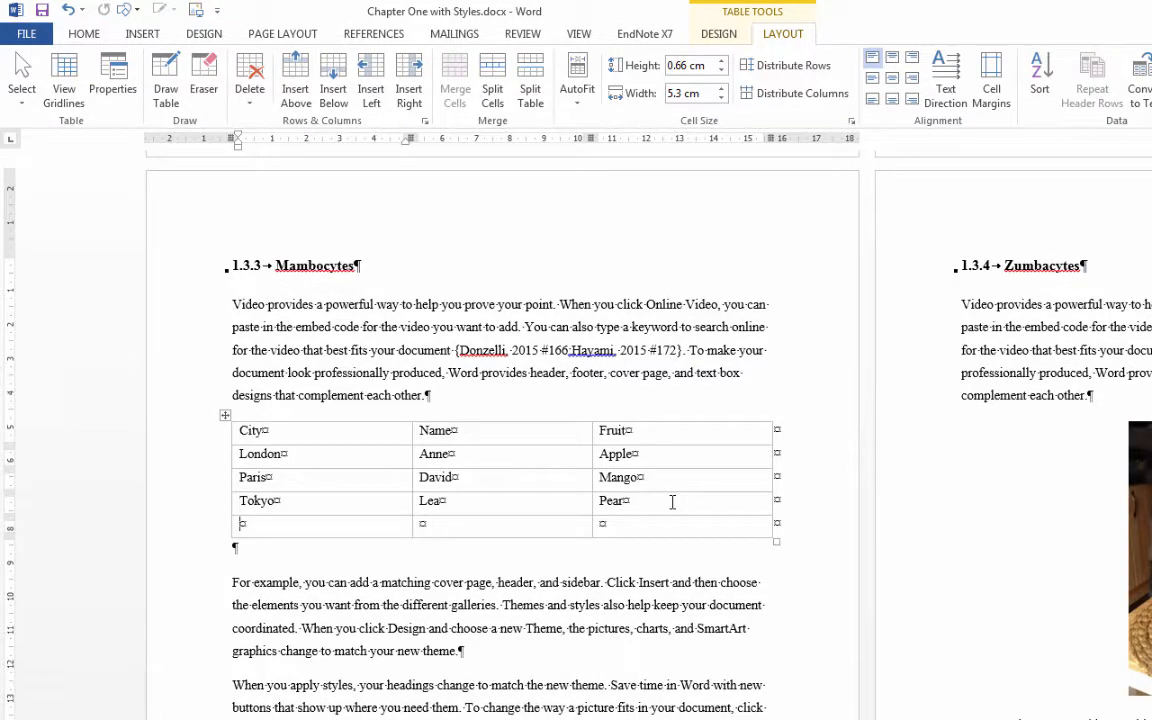
type("ewyruieryiuweyruiyriuwyruiwyruiryiuwruieyruiweryiu")
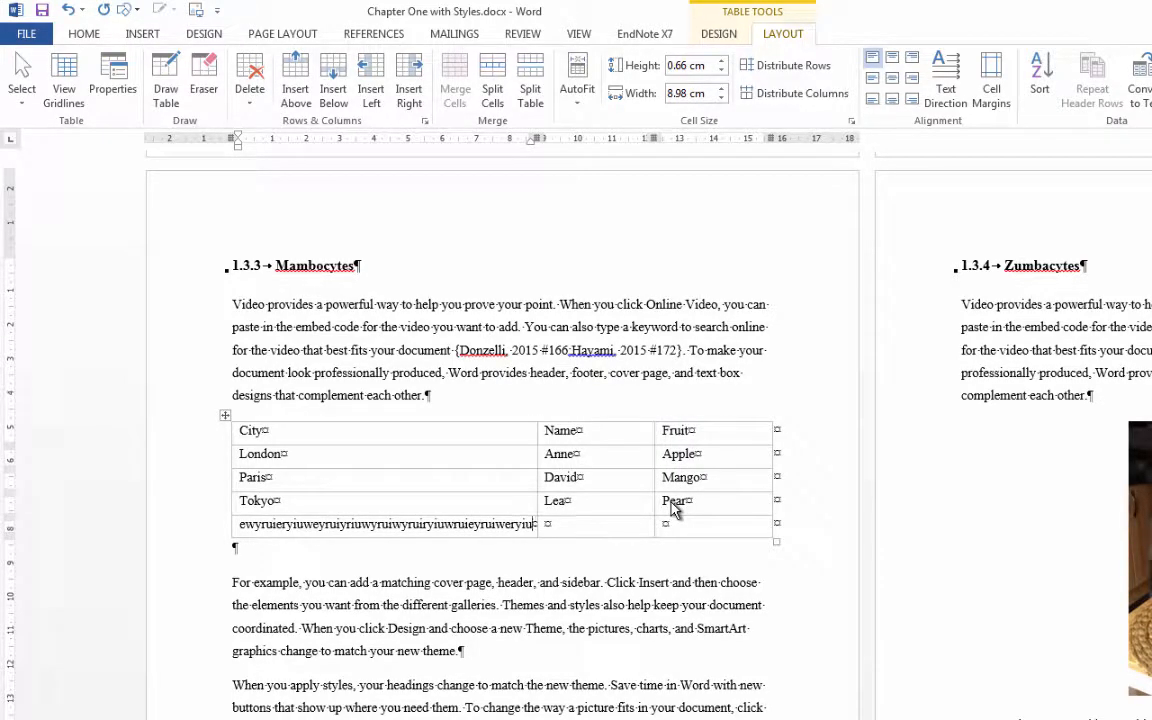
Shorten the filler string in the last row's first cell to "ewyruieryiuwey".
key("BackSpace")
key("BackSpace")
key("BackSpace")
key("BackSpace")
key("BackSpace")
key("BackSpace")
key("BackSpace")
key("BackSpace")
key("BackSpace")
key("BackSpace")
key("BackSpace")
key("BackSpace")
key("BackSpace")
key("BackSpace")
key("BackSpace")
key("BackSpace")
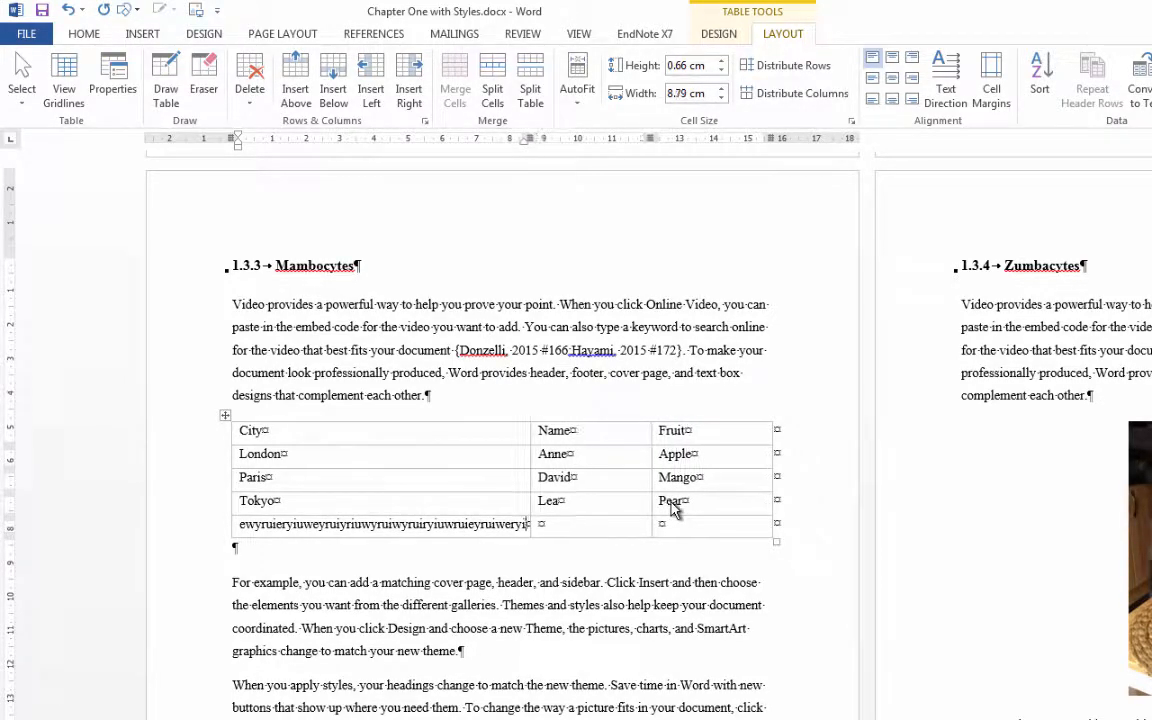
key("BackSpace")
key("BackSpace")
key("BackSpace")
key("BackSpace")
key("BackSpace")
key("BackSpace")
key("BackSpace")
key("BackSpace")
key("BackSpace")
key("BackSpace")
key("BackSpace")
key("BackSpace")
key("BackSpace")
key("BackSpace")
key("BackSpace")
key("BackSpace")
key("BackSpace")
key("BackSpace")
key("BackSpace")
key("BackSpace")
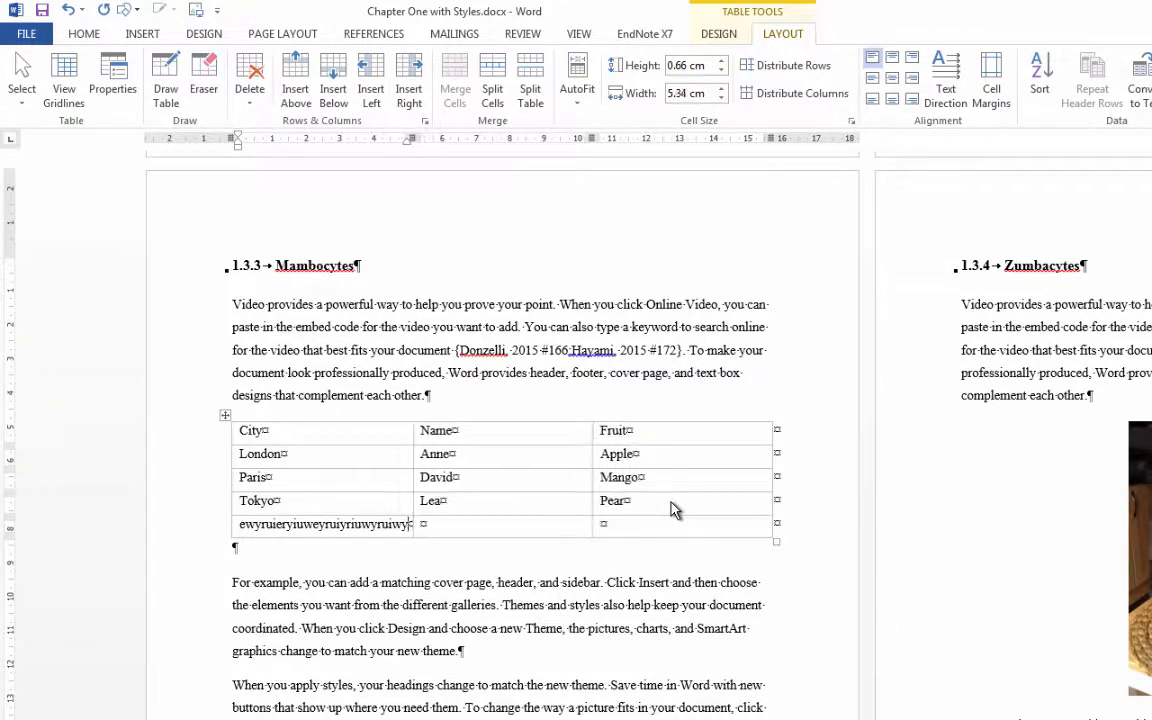
Set the table to Fixed Column Width and add enough filler letters to the last row's first cell to fill three lines.
left_click(577, 90)
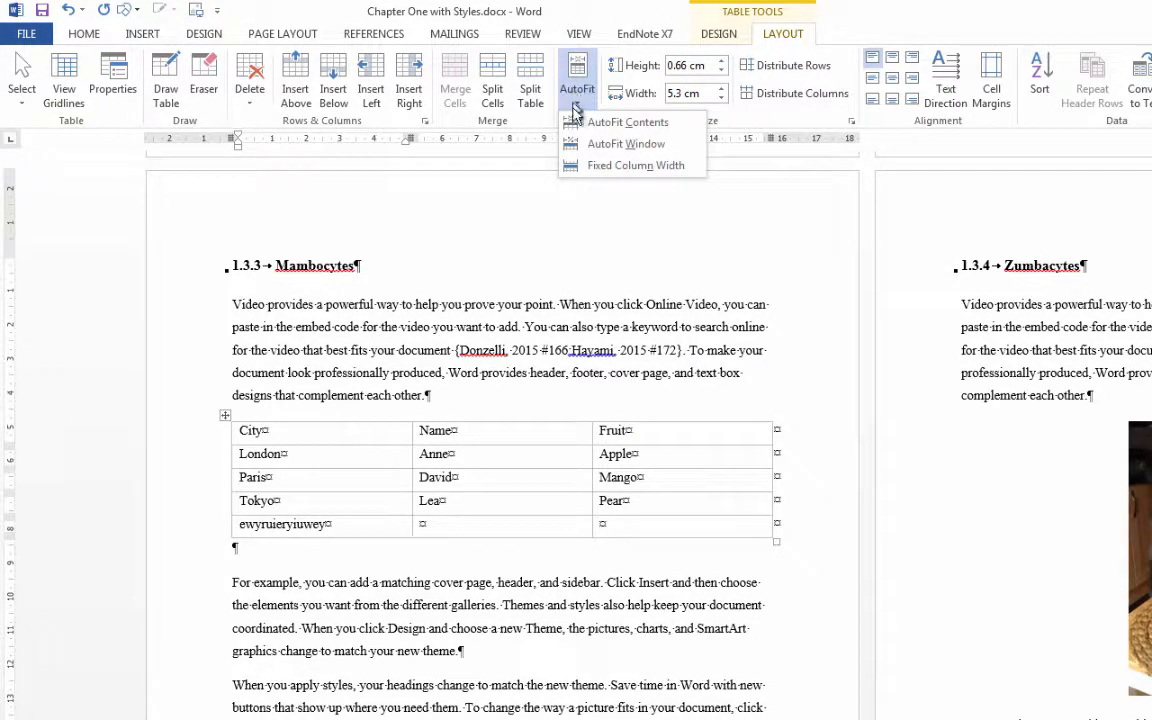
left_click(577, 168)
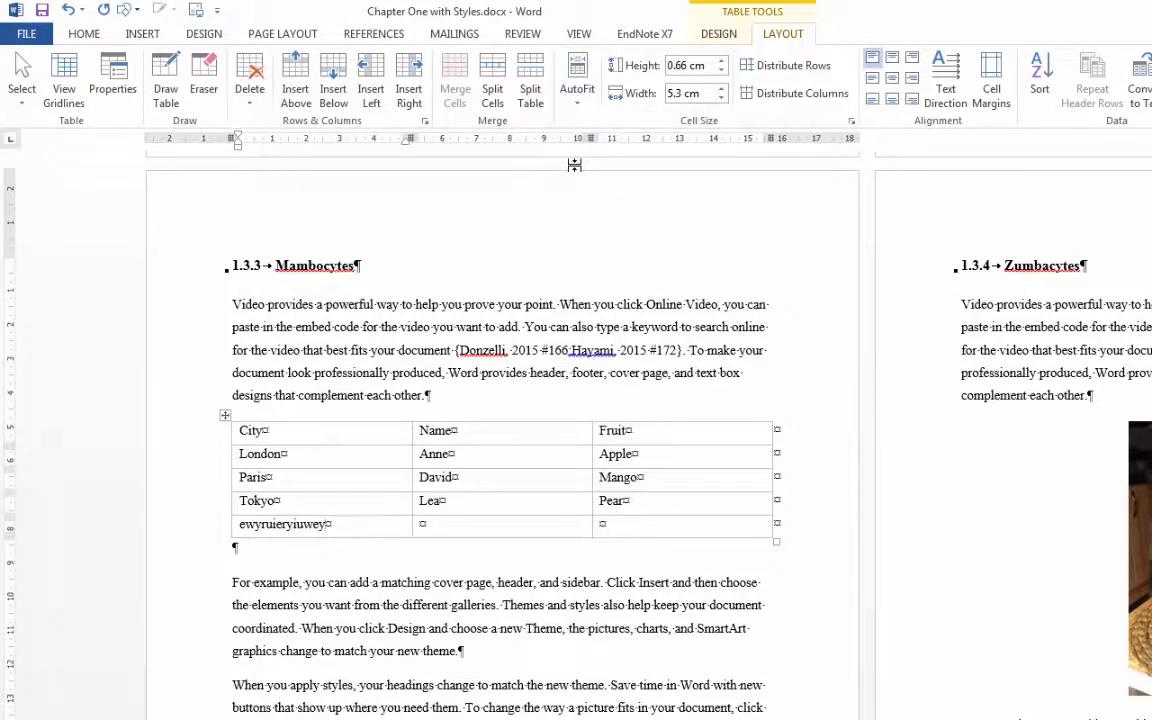
type("ewuwyruwieryuiryuiwryuiwiryuiwryuiweryu")
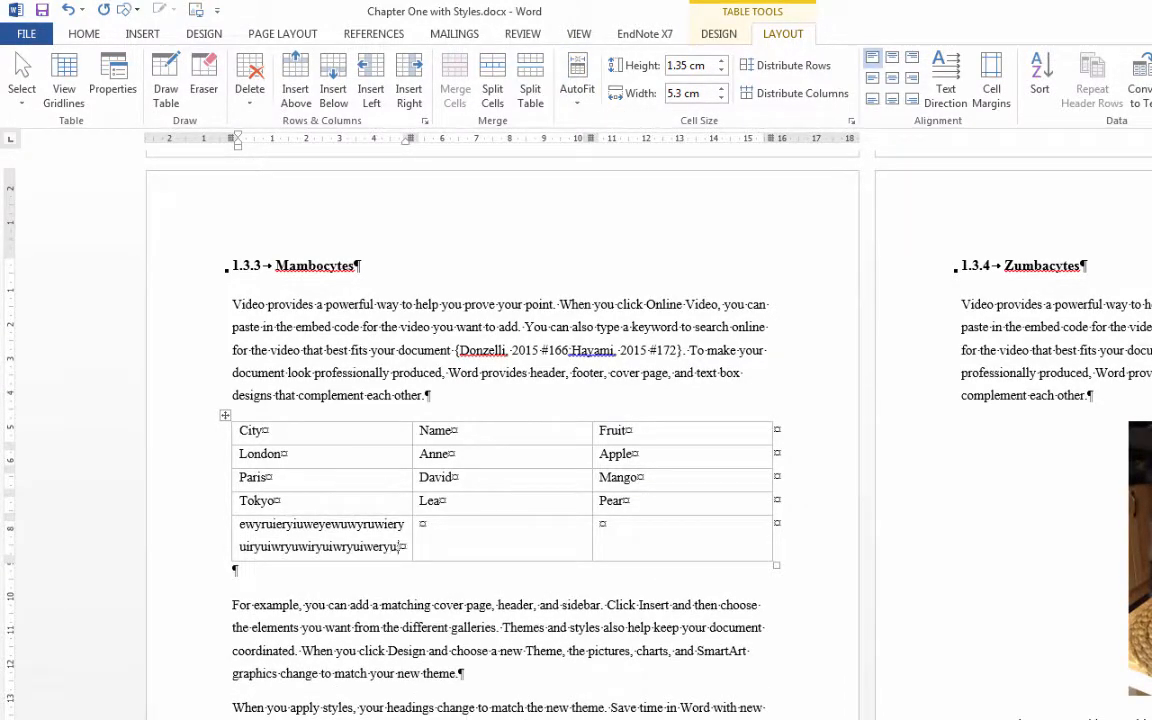
type("iwryuiryueiwyrewiu")
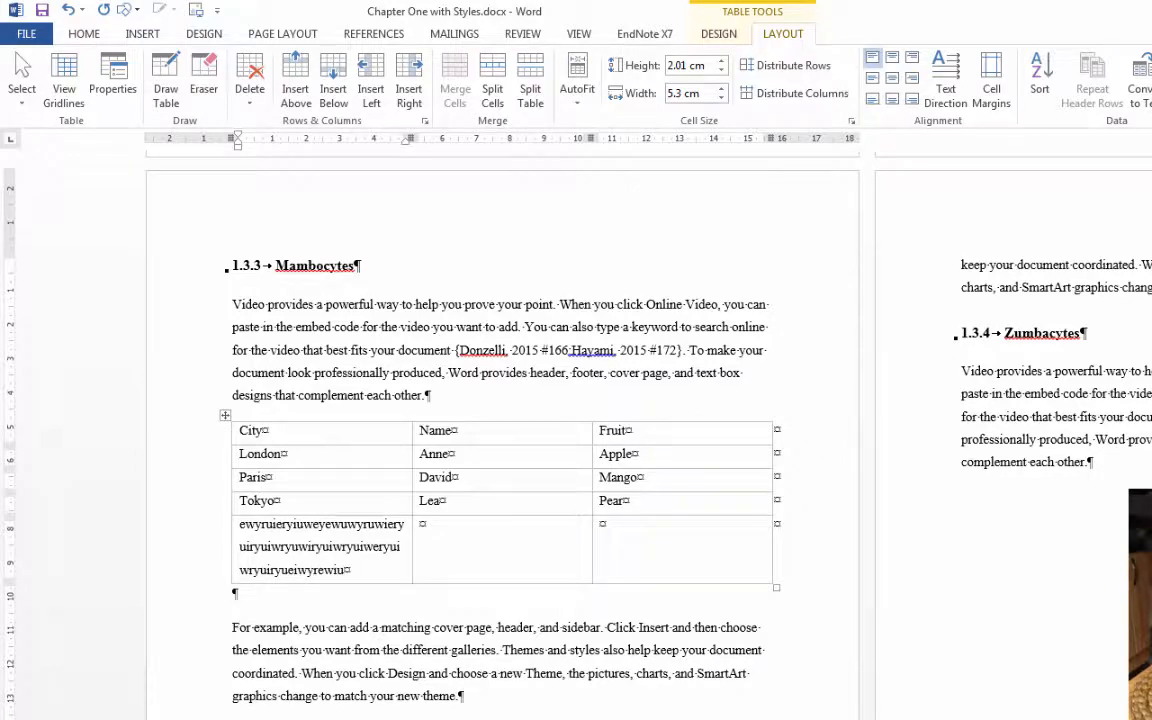
Narrow the City column to about 4.7 cm, then narrow the Name and Fruit columns until the table is about 11 cm wide.
scroll(576, 175, "up", 1)
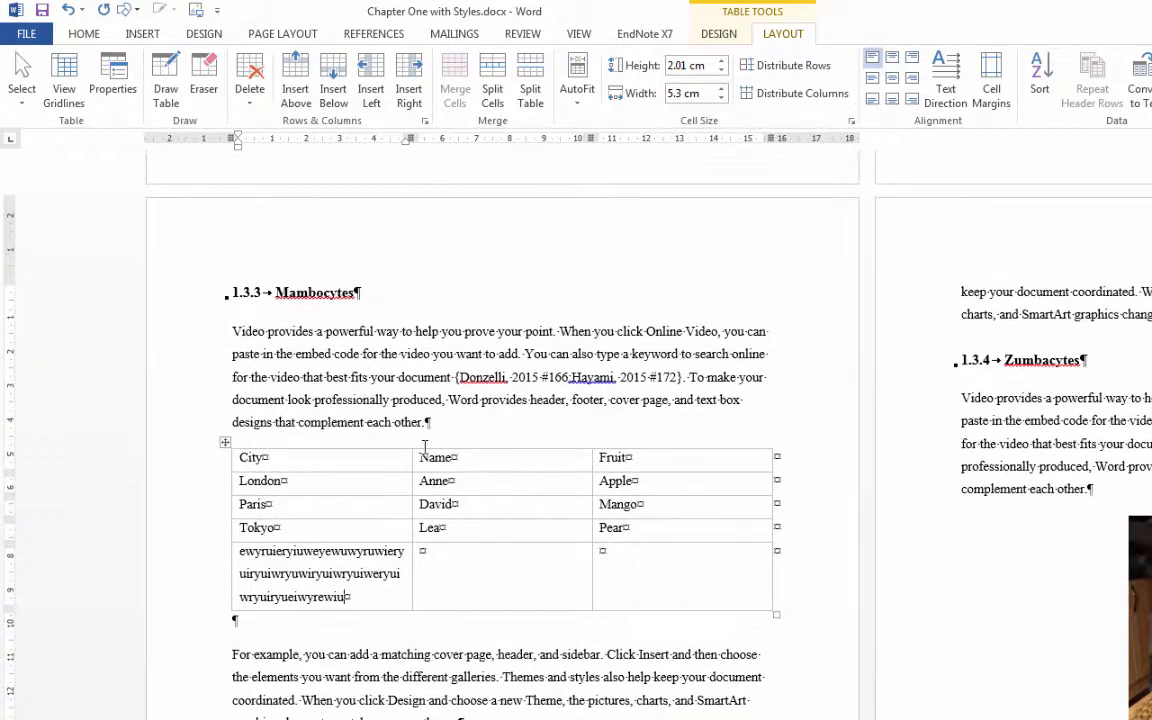
left_click_drag(409, 493, 393, 490)
left_click_drag(589, 509, 514, 496)
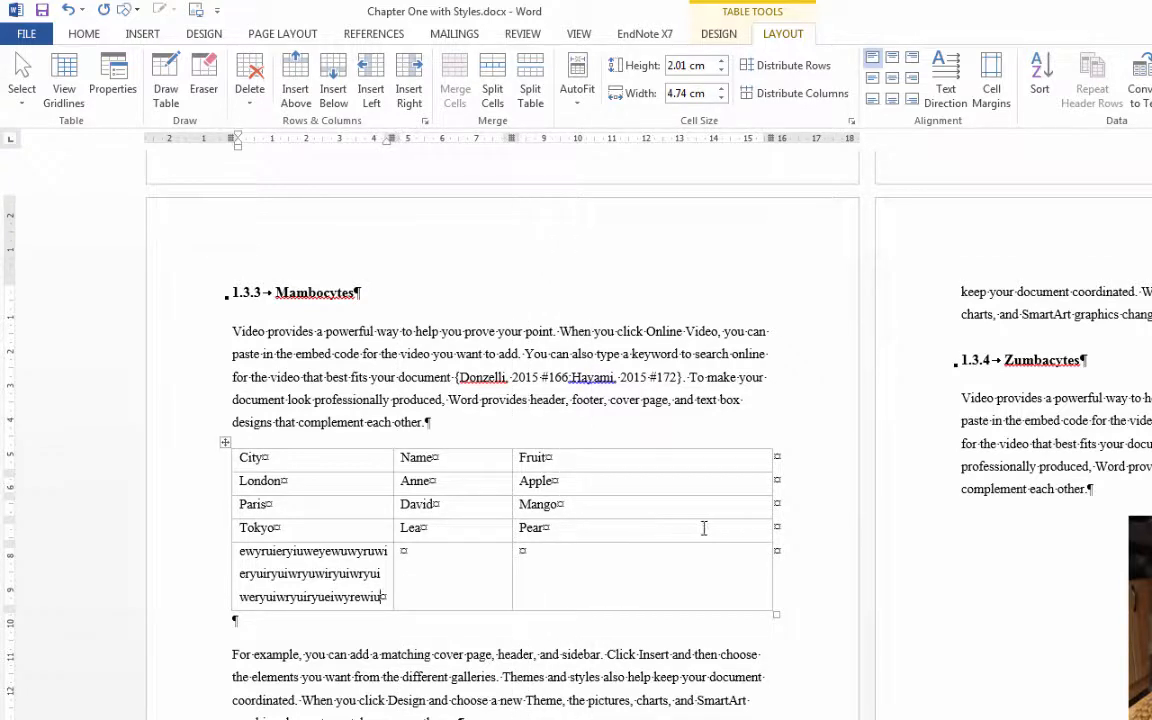
left_click_drag(770, 531, 617, 520)
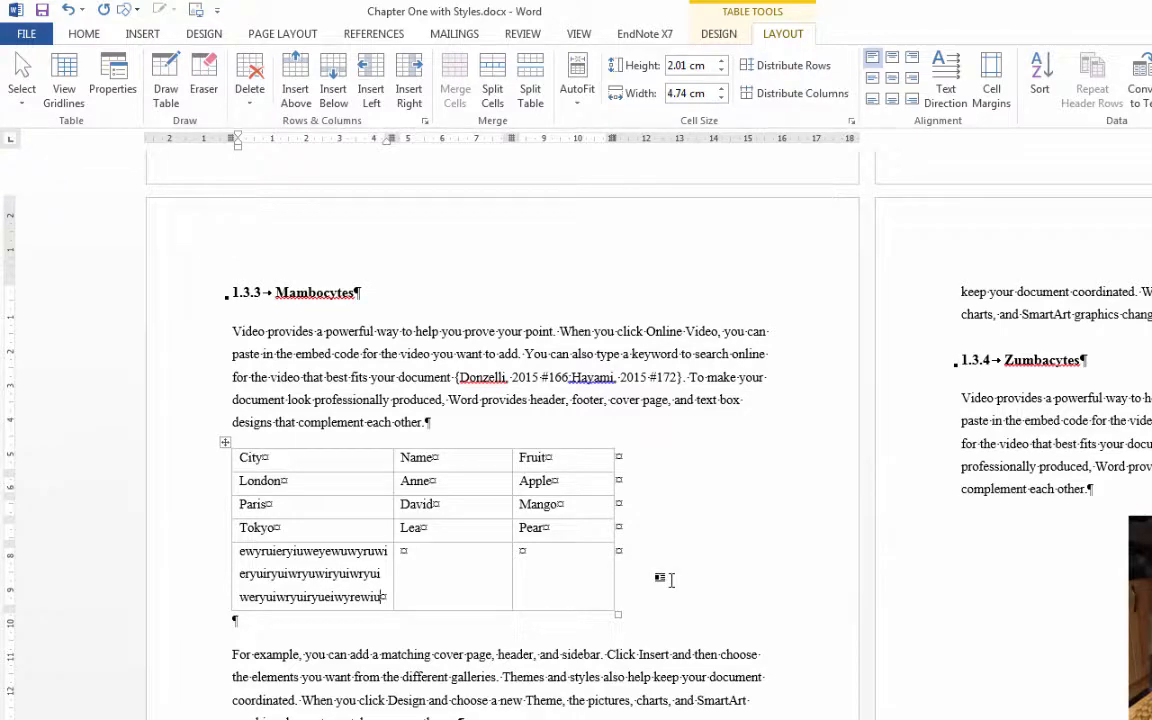
Delete the filler row below the Tokyo row and distribute the table's columns evenly.
left_click(193, 588)
key("BackSpace")
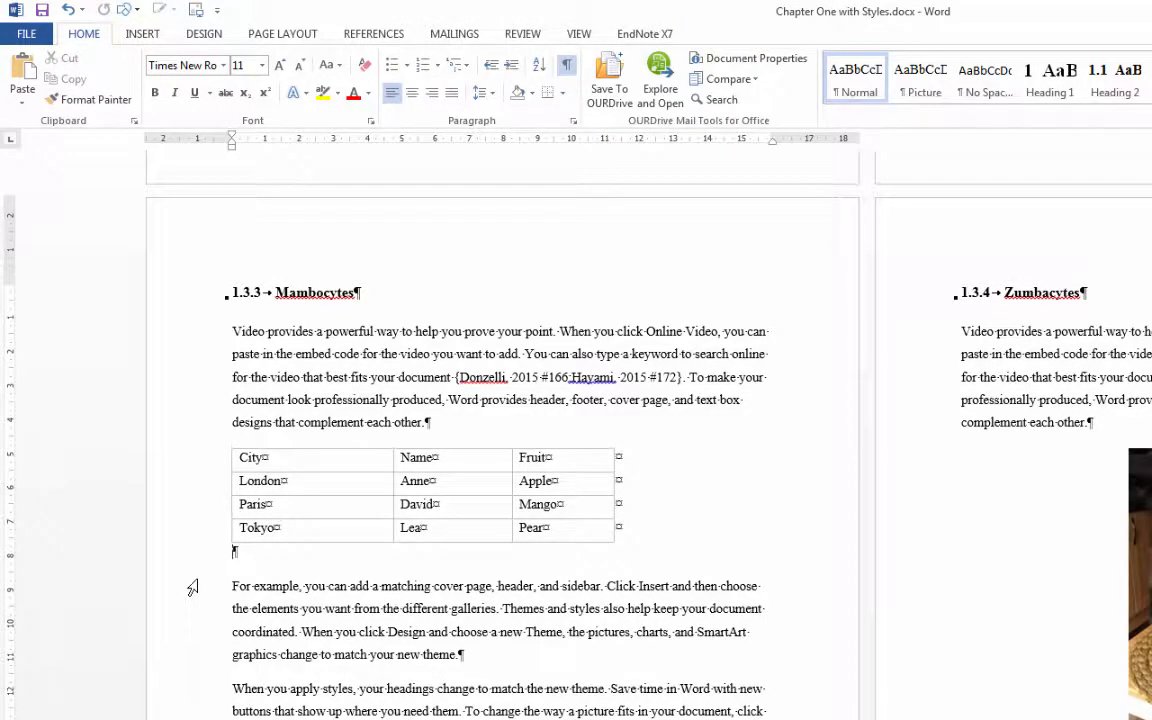
left_click(311, 502)
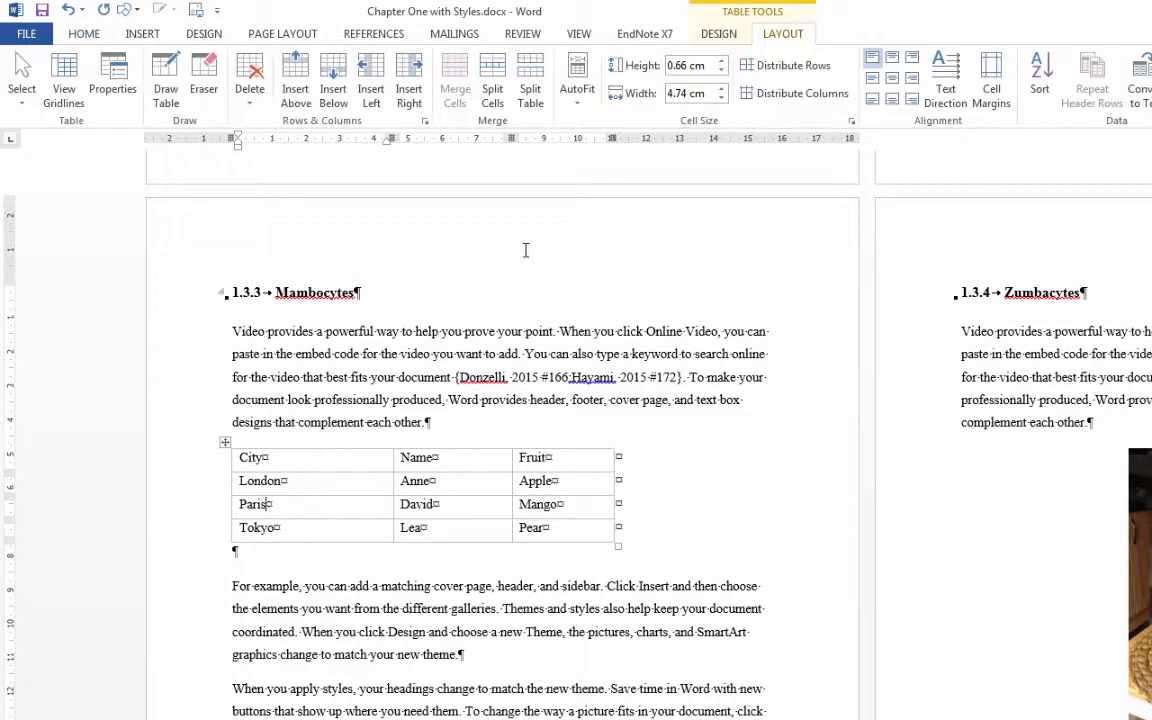
left_click(788, 94)
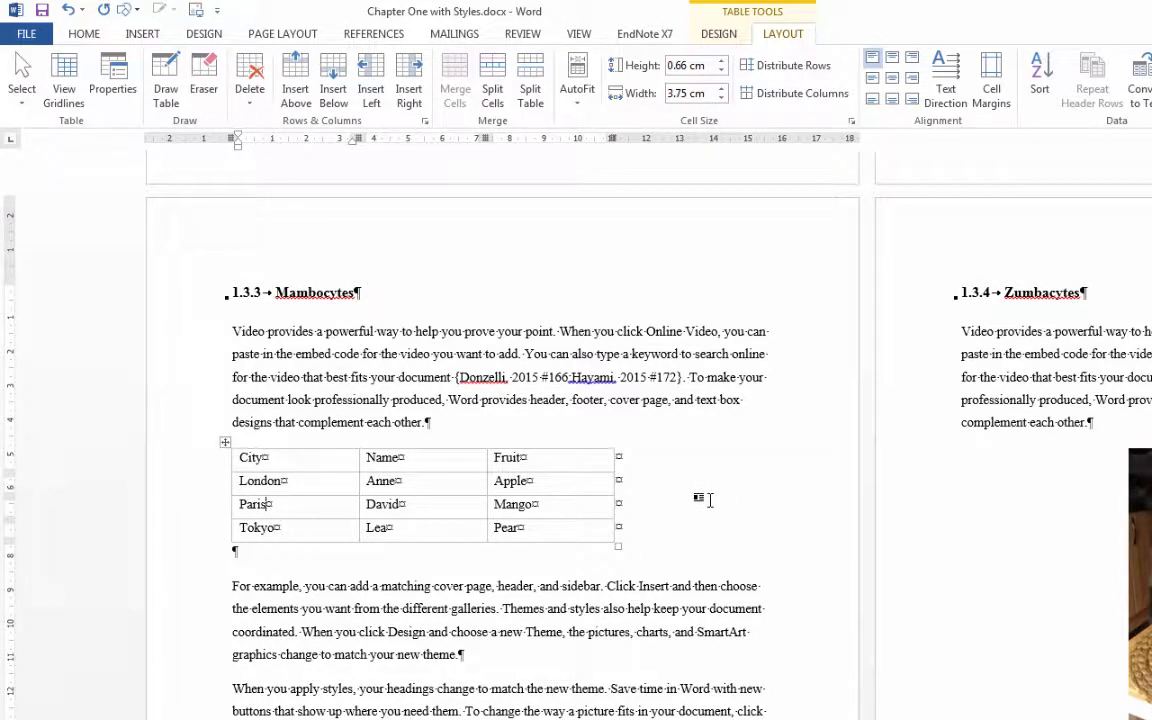
Try centring the whole selected table with paragraph alignment, and undo the centring.
left_click(225, 442)
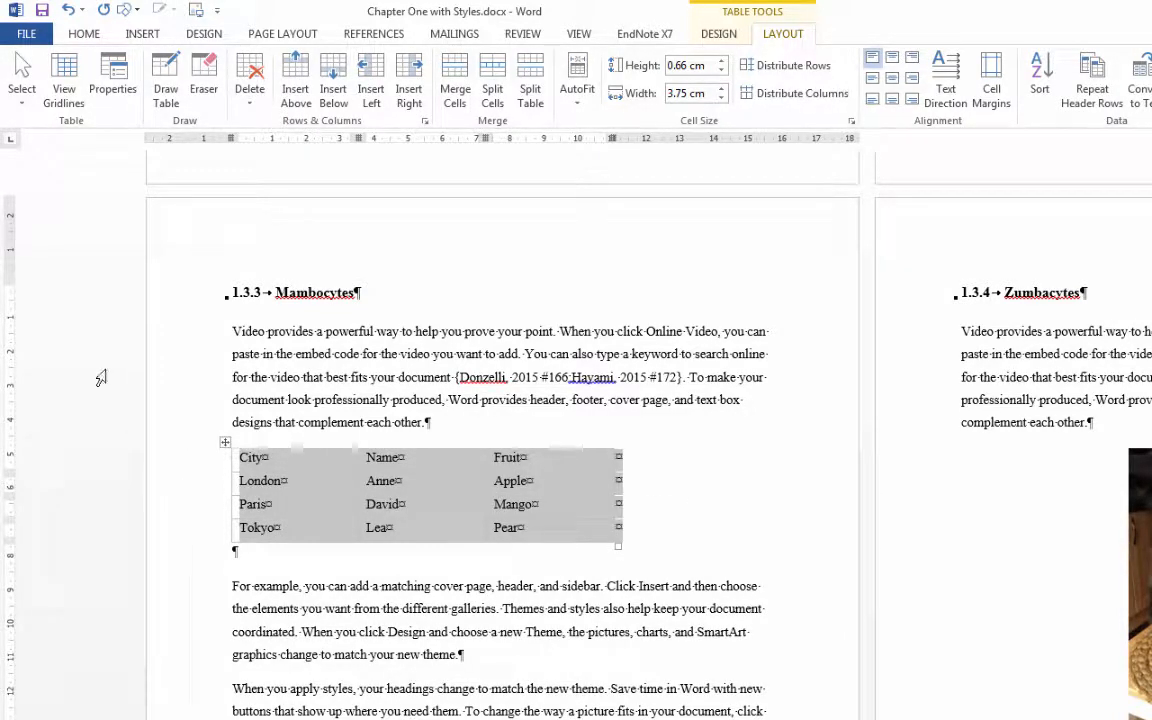
left_click(86, 33)
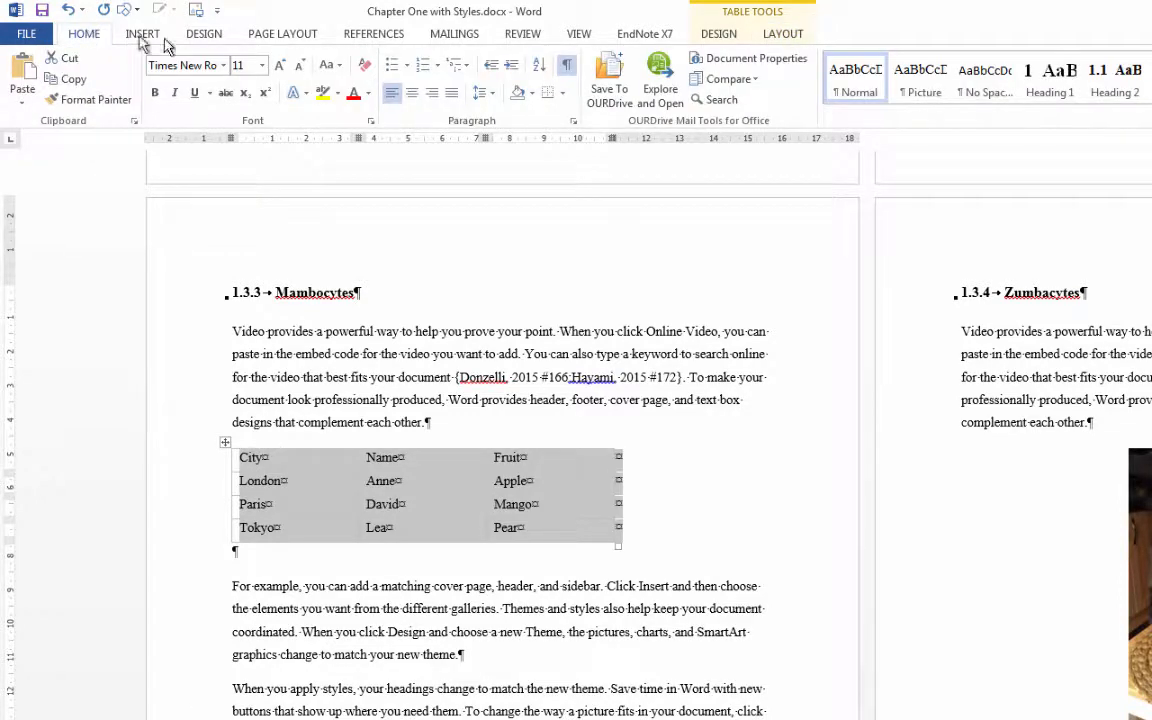
left_click(411, 95)
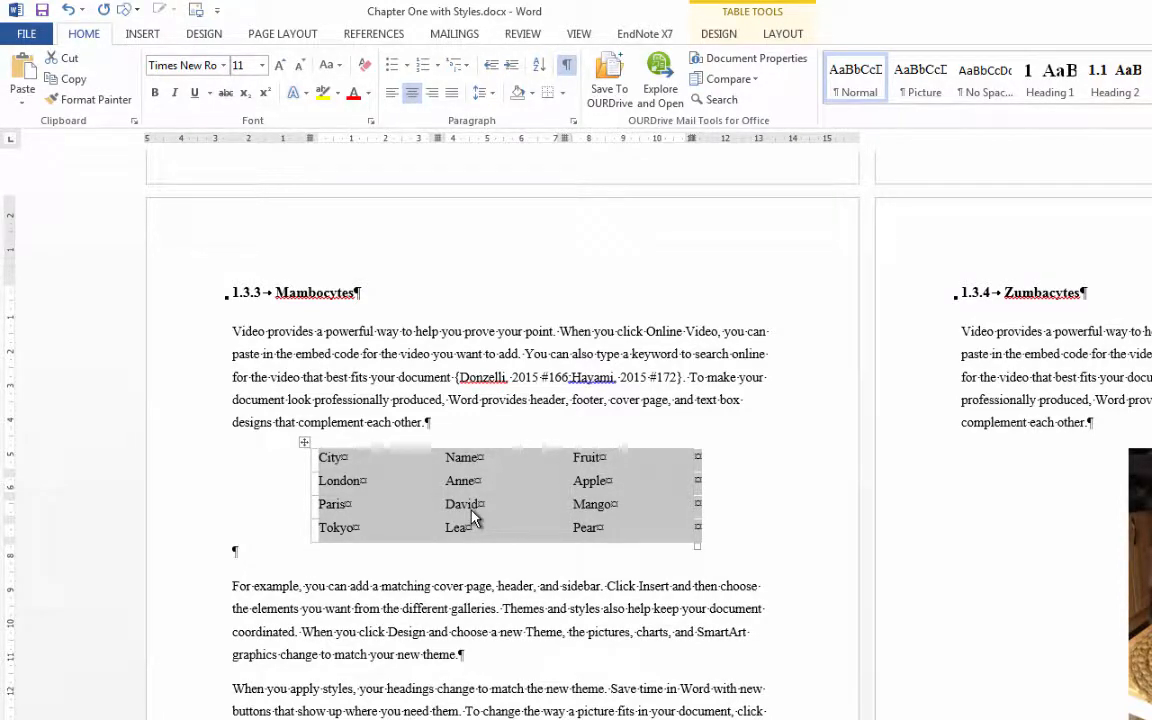
key("ctrl+l")
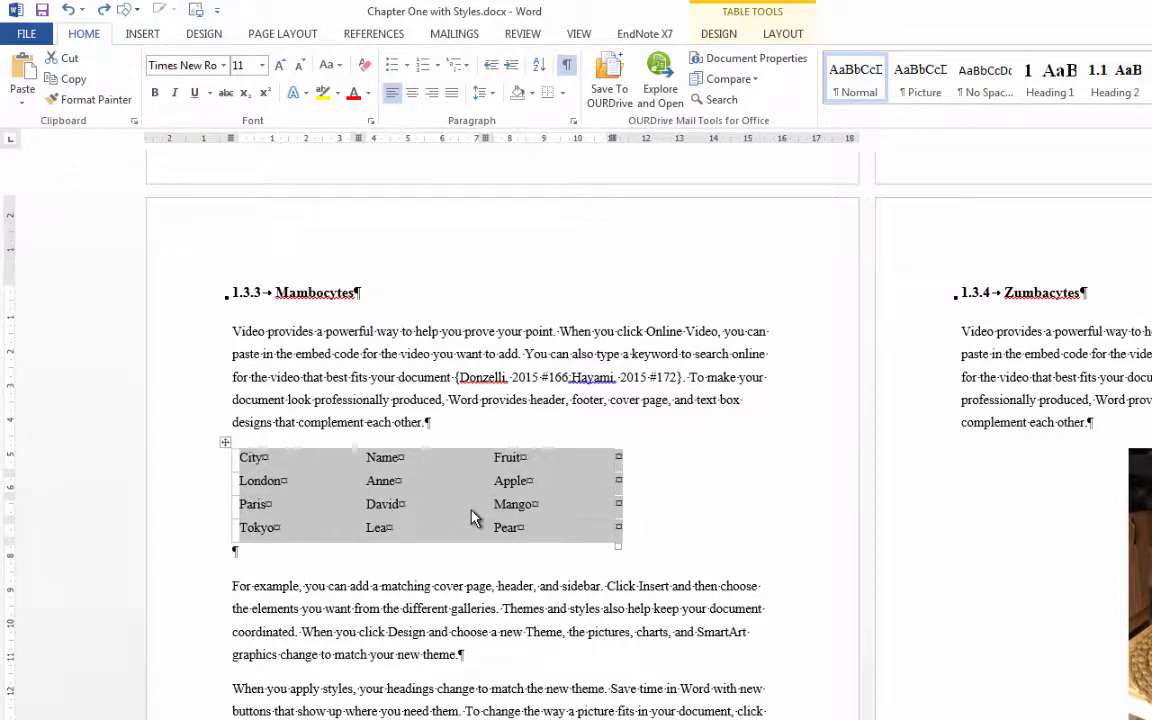
Set the table's alignment to Center in Table Properties, with text wrapping kept at None.
left_click(522, 459)
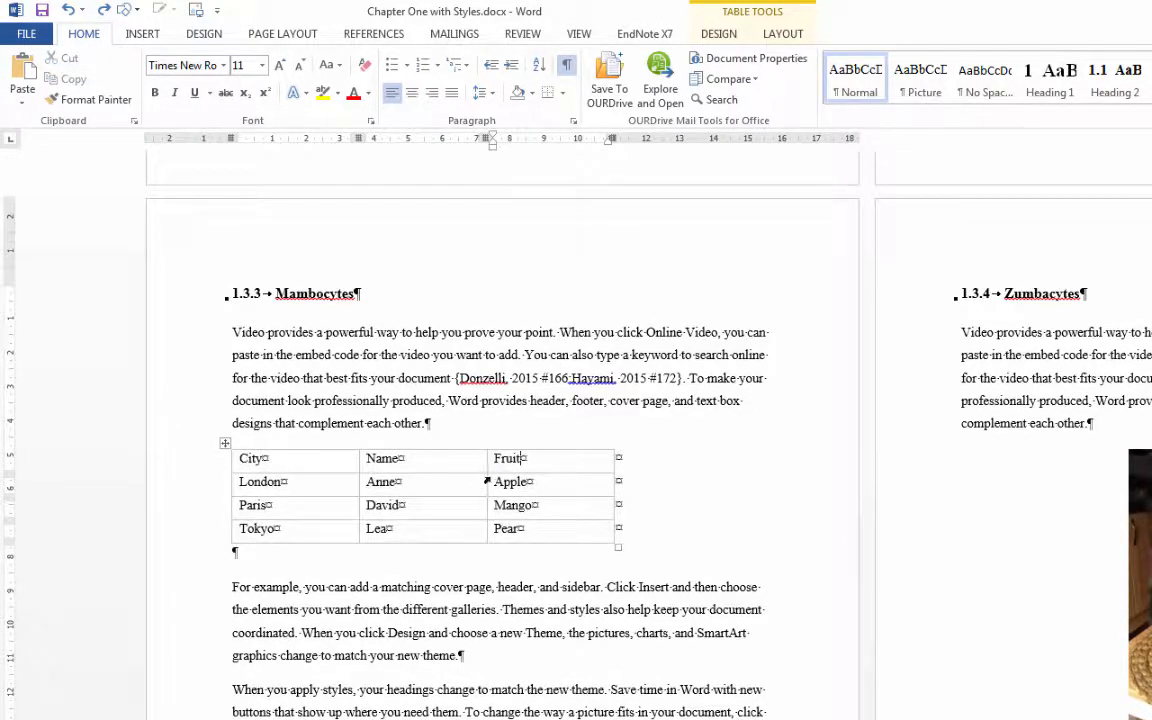
left_click(781, 33)
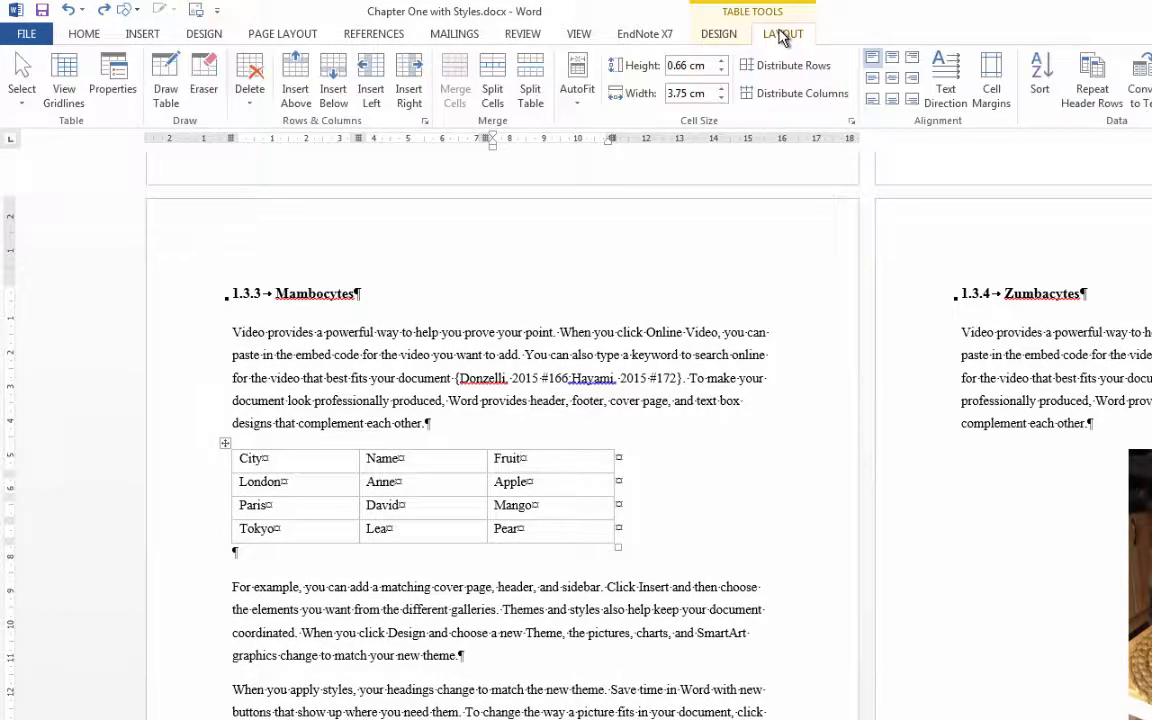
left_click(117, 80)
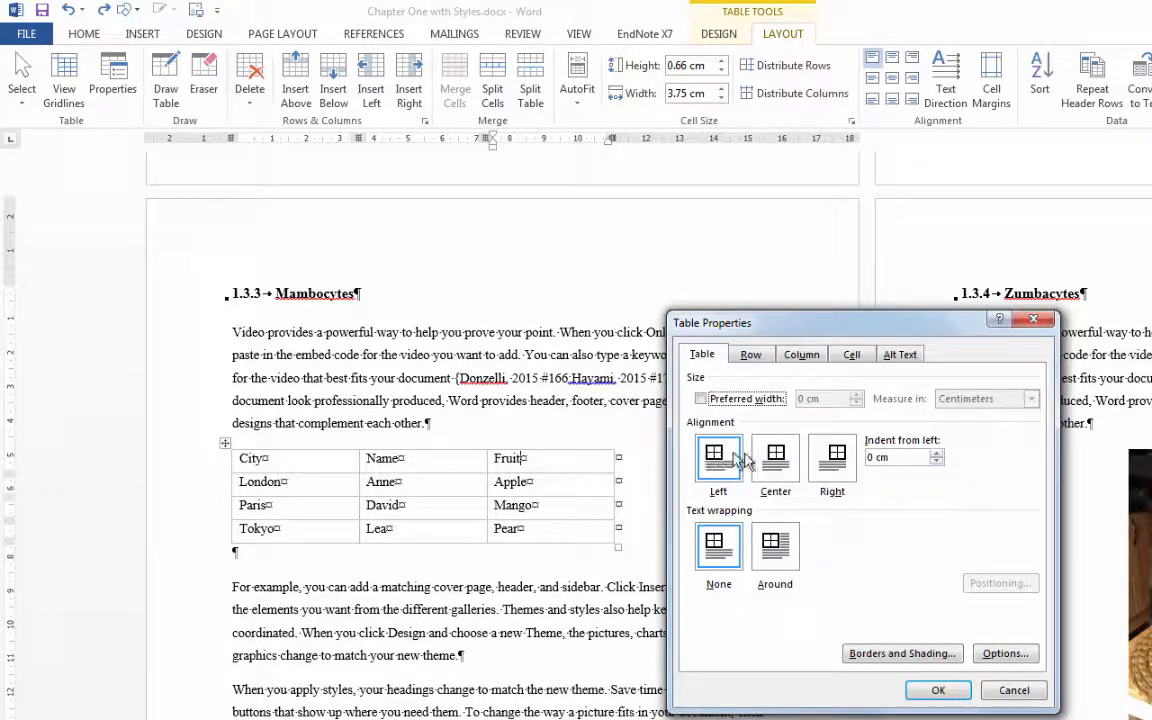
left_click(777, 463)
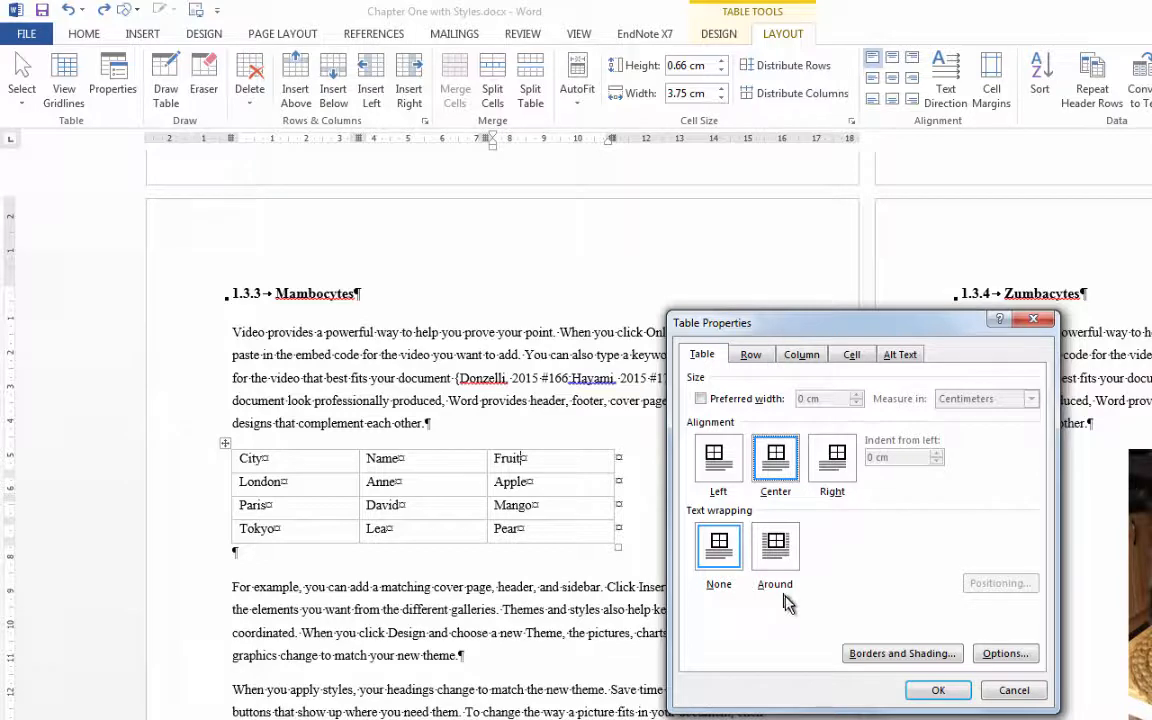
left_click(940, 691)
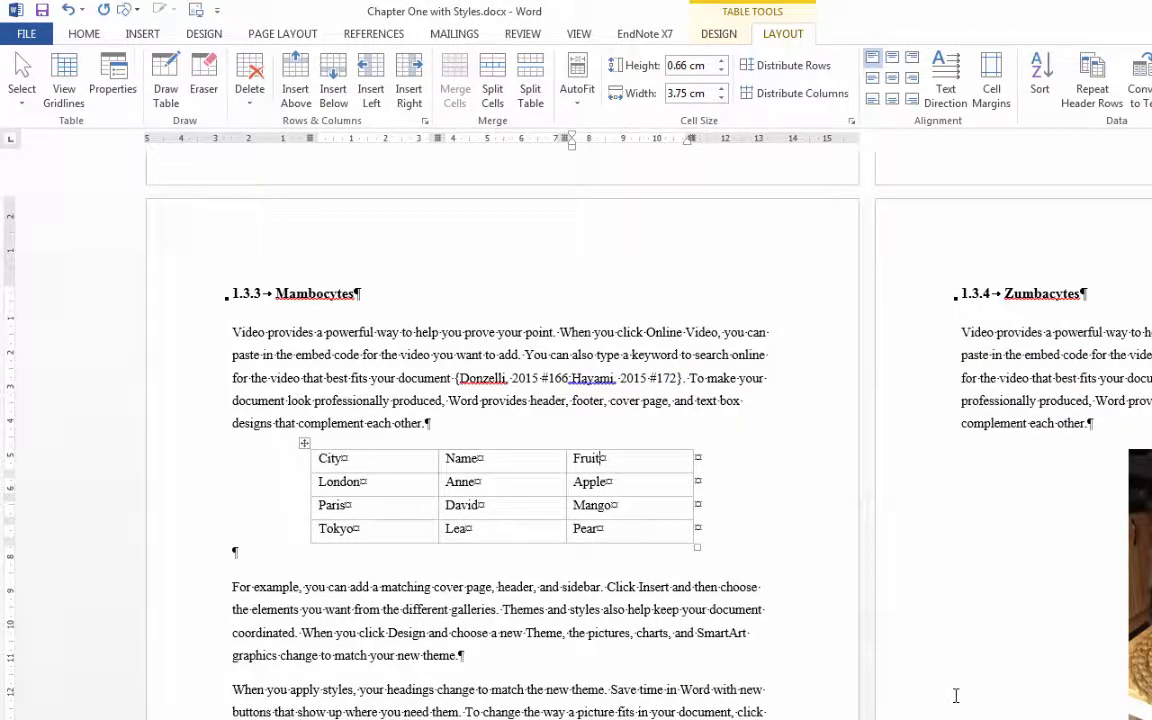